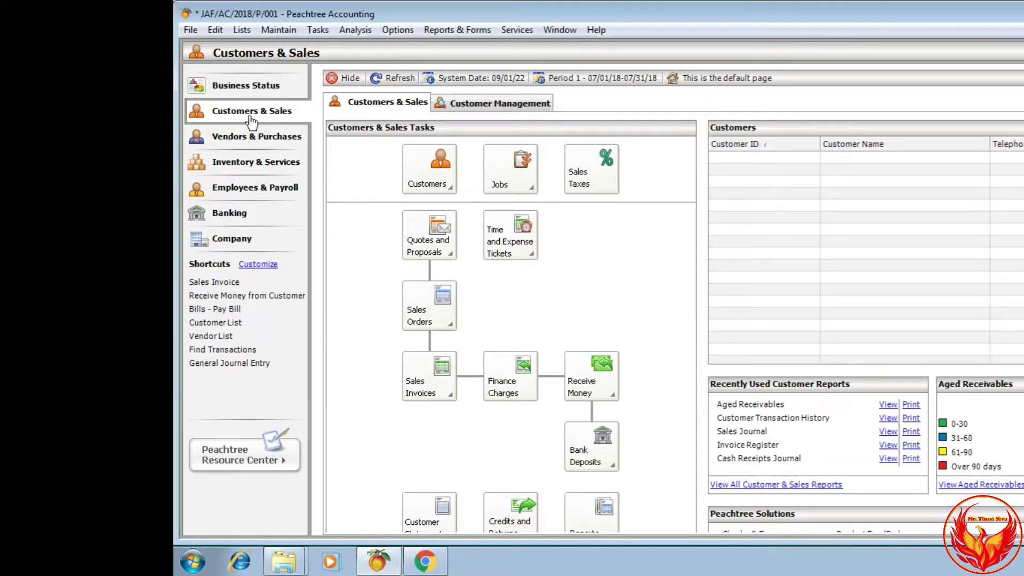
# Start setting up a new sales tax and set its total rate to 10%, checking the value in SALES TAX.pdf.
pyautogui.click(586, 183)
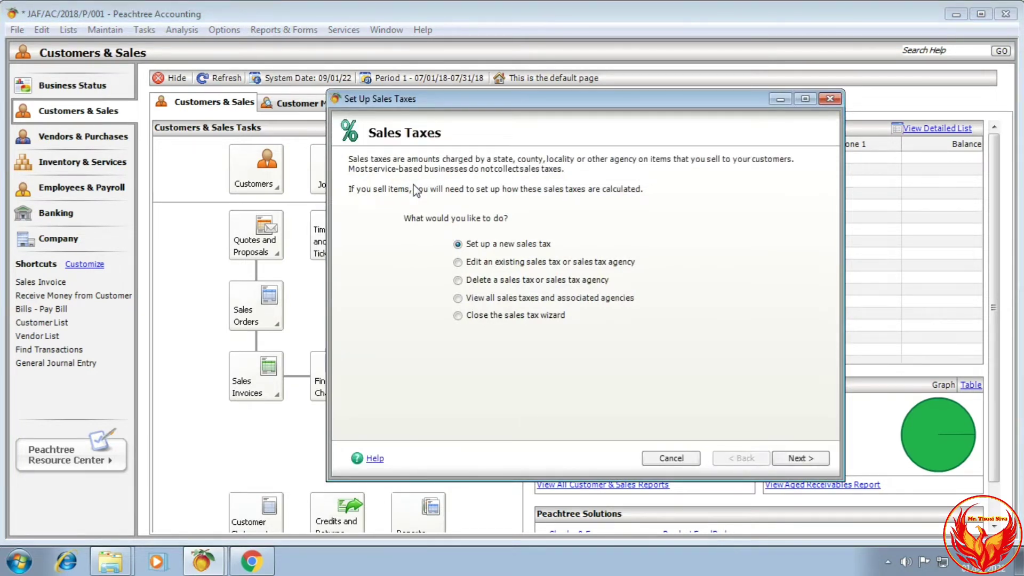
pyautogui.moveTo(547, 104); pyautogui.dragTo(450, 121)
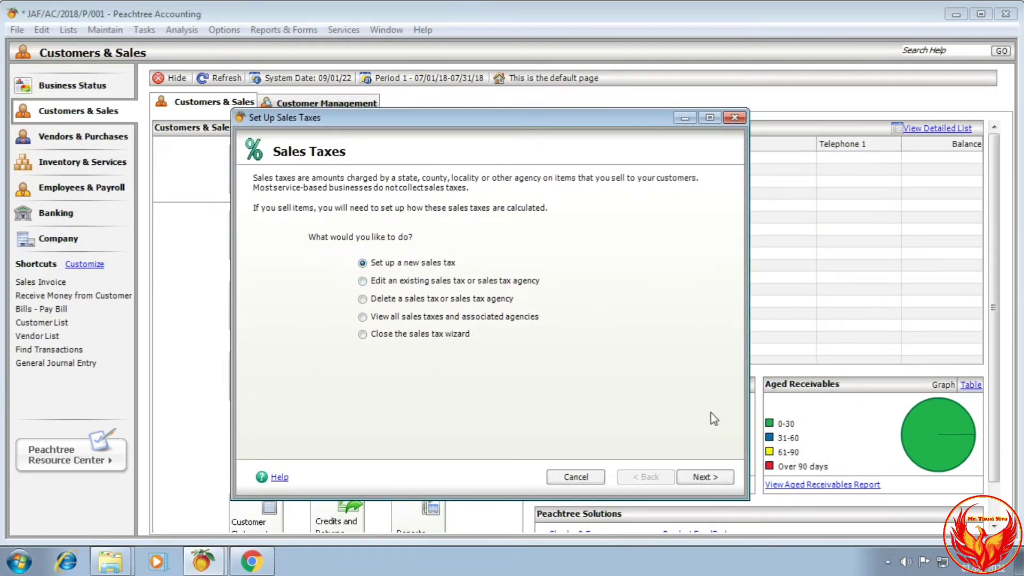
pyautogui.click(704, 477)
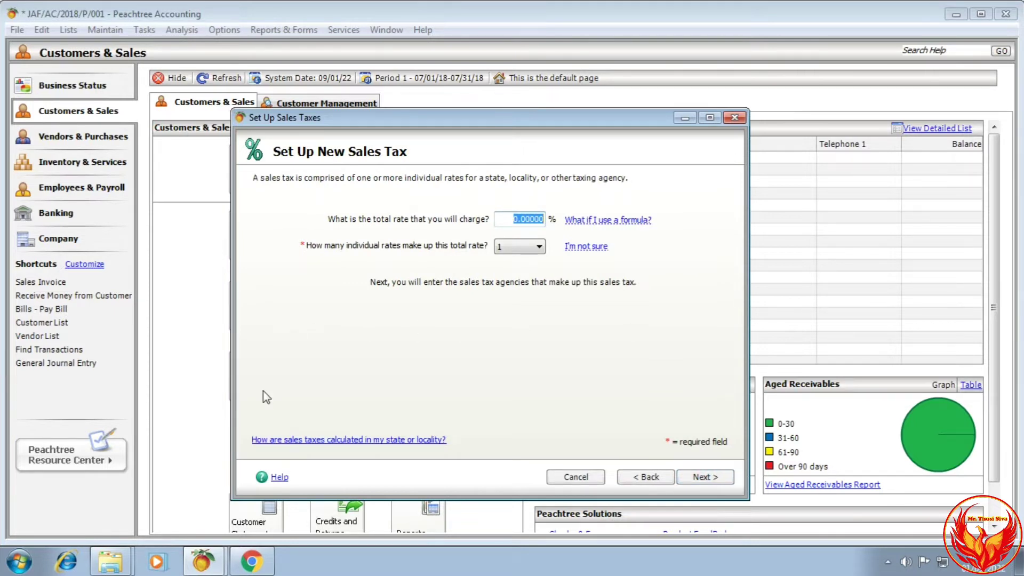
pyautogui.click(256, 557)
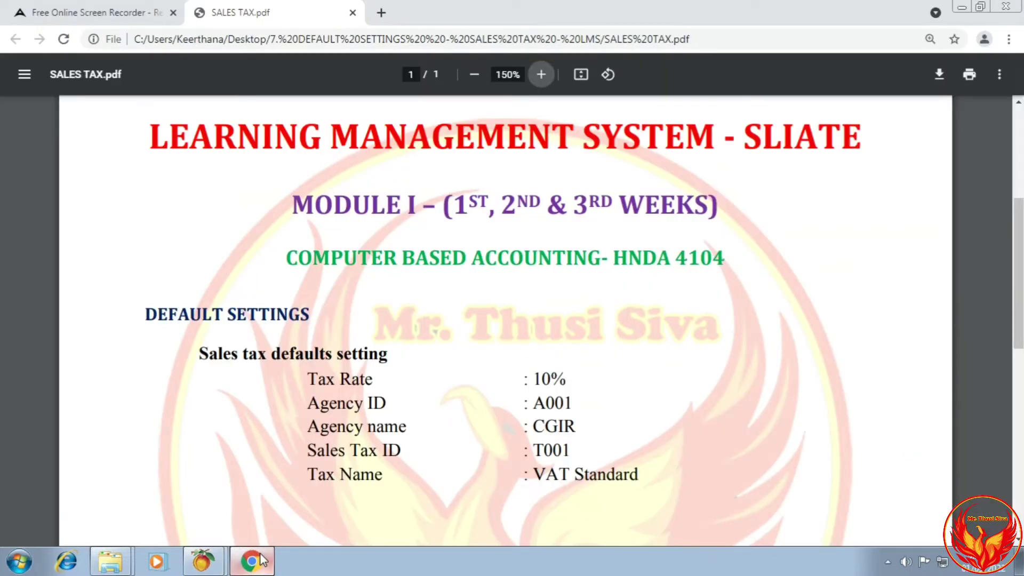
pyautogui.click(260, 552)
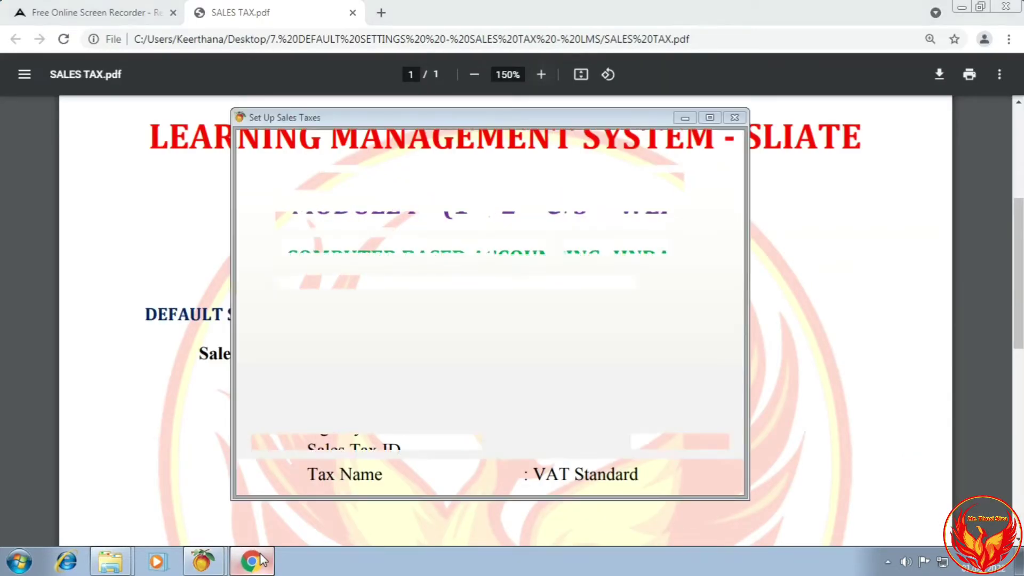
pyautogui.write('10')
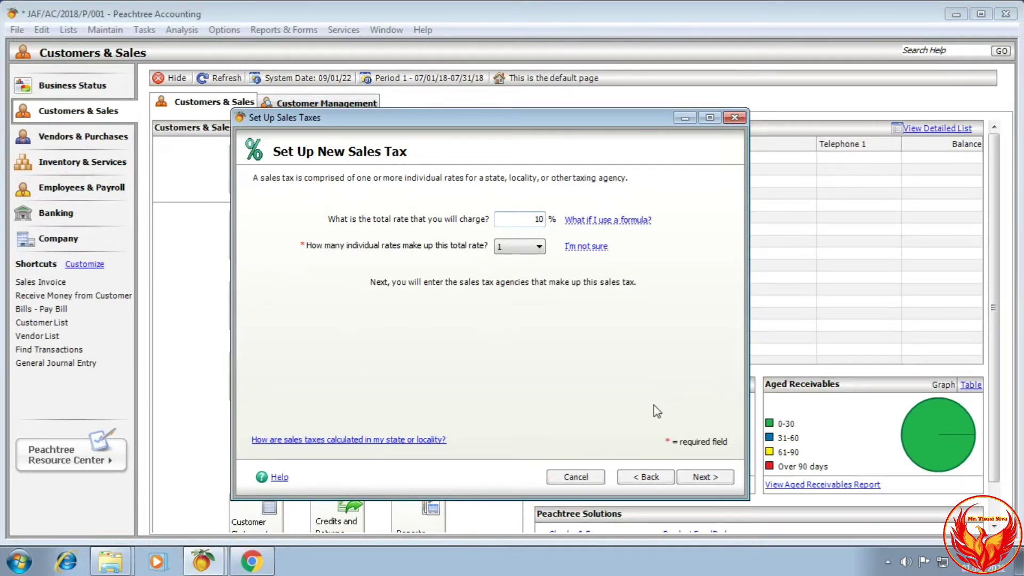
pyautogui.click(691, 473)
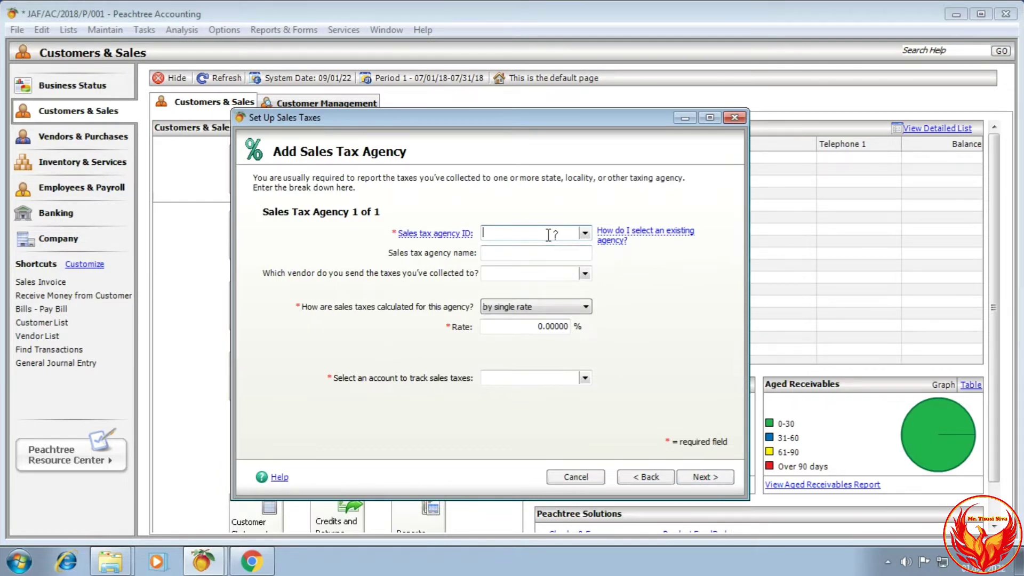
# Enter the sales tax agency's ID A001 and name CGIR, as listed in SALES TAX.pdf.
pyautogui.click(244, 564)
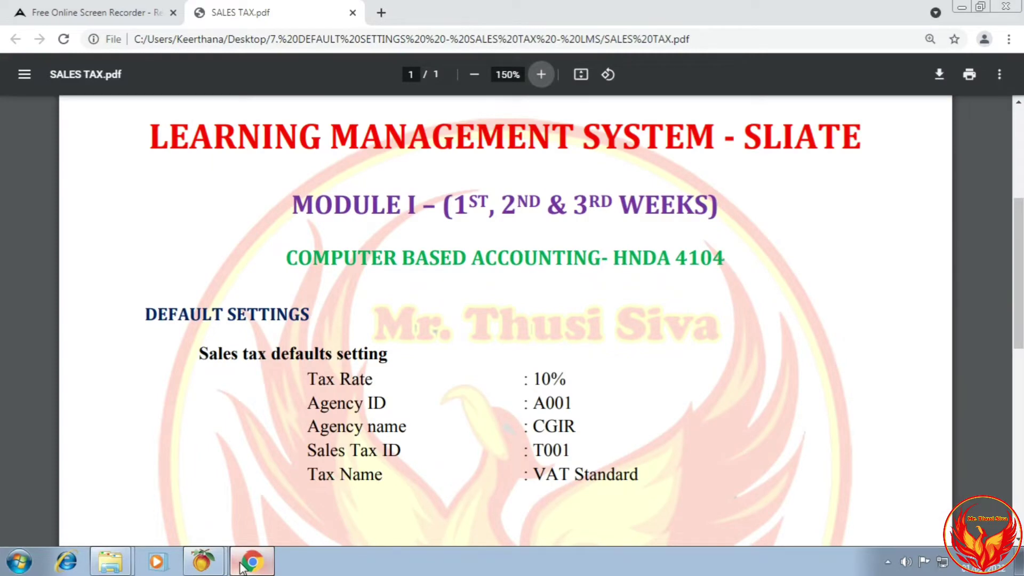
pyautogui.click(244, 564)
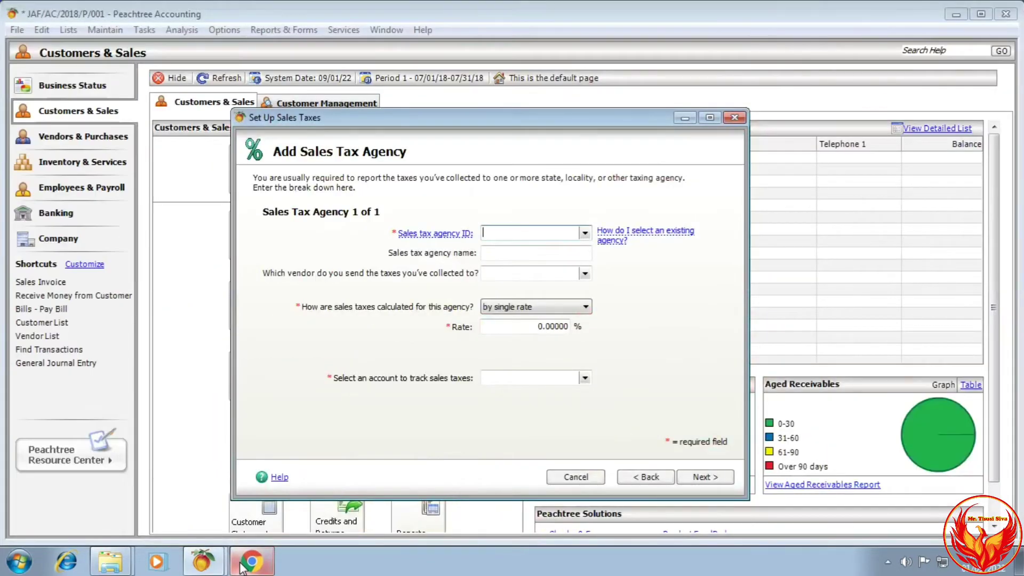
pyautogui.write('A001')
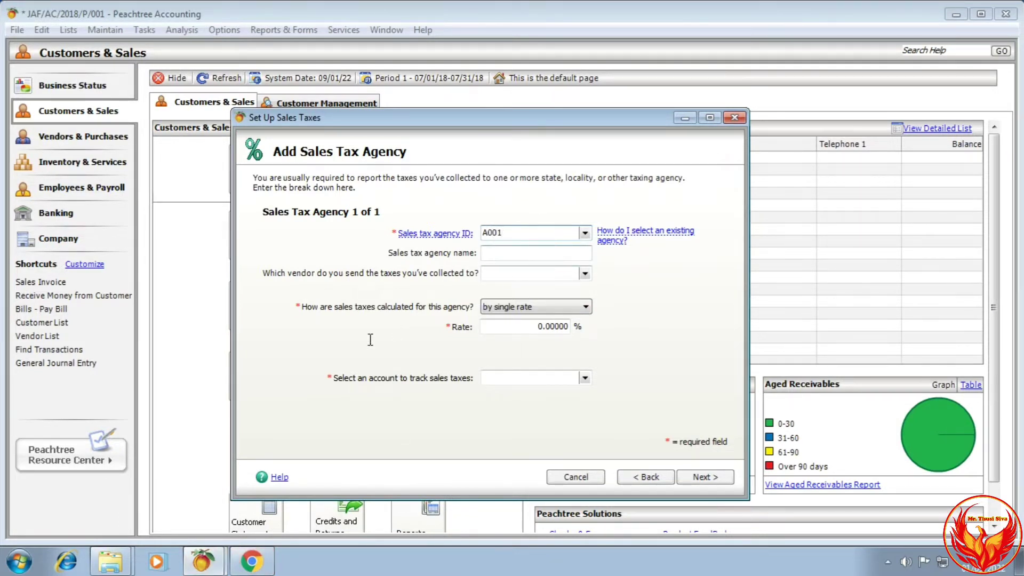
pyautogui.press('Tab')
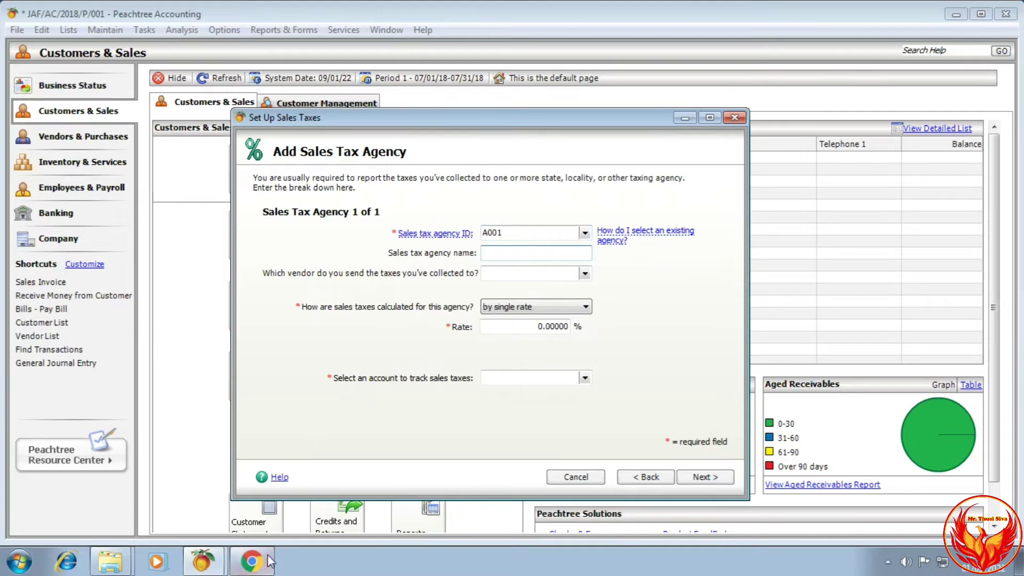
pyautogui.click(247, 566)
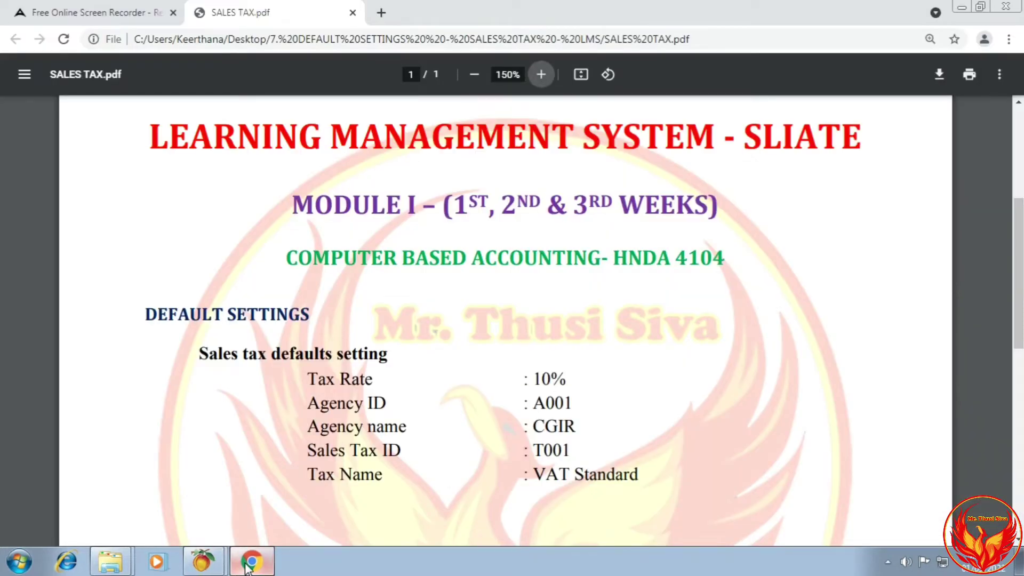
pyautogui.click(248, 566)
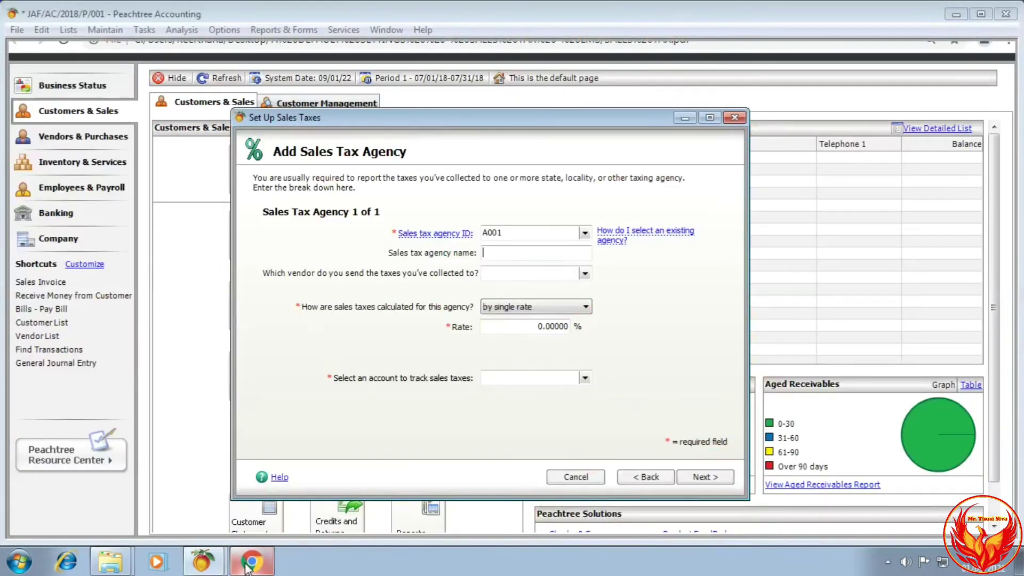
pyautogui.write('CGIR')
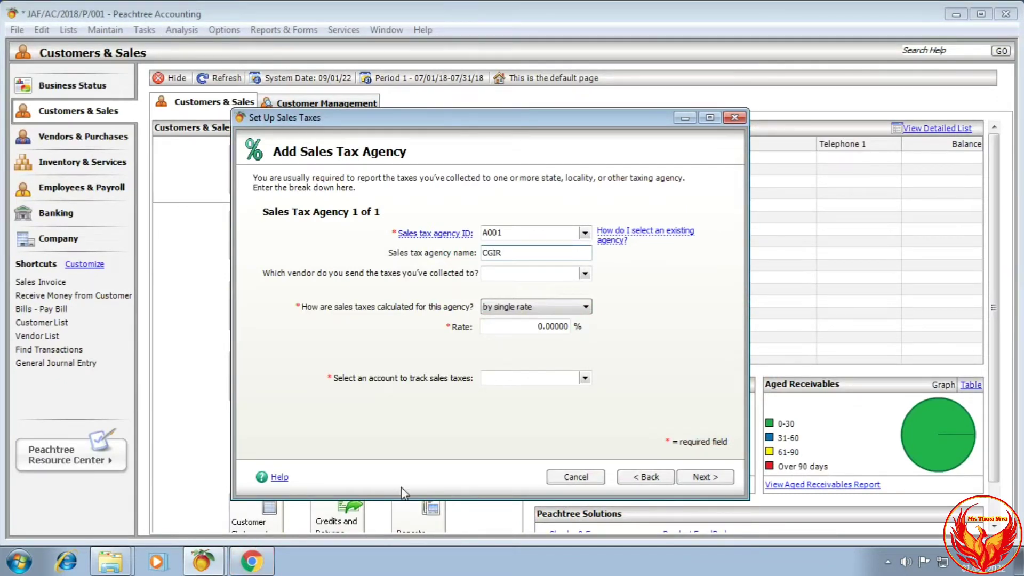
# Set the agency's single rate to 10% and track its sales taxes in account 20100 VAT PAYABLE.
pyautogui.click(527, 332)
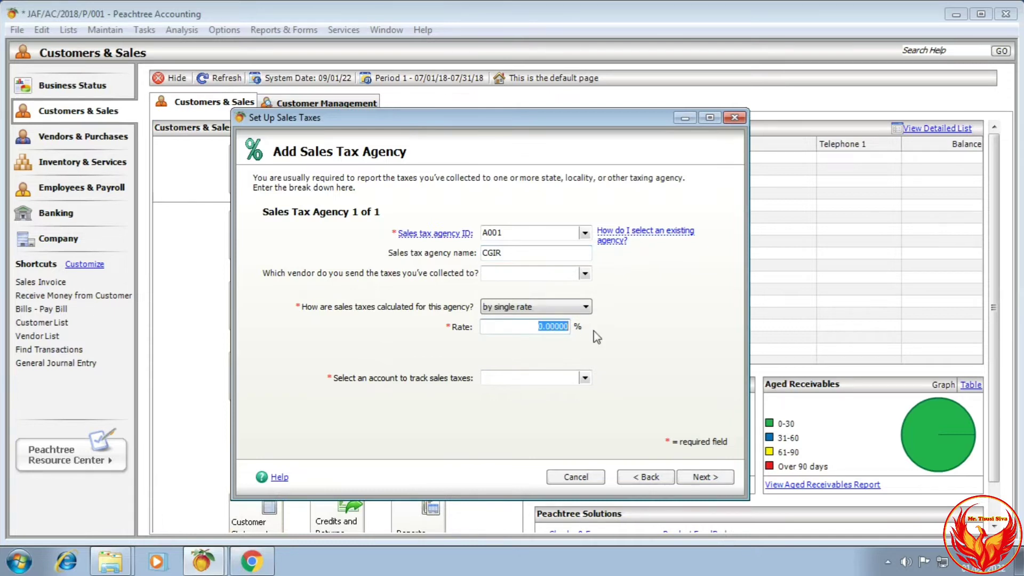
pyautogui.press('BackSpace')
pyautogui.write('10')
pyautogui.press('Tab')
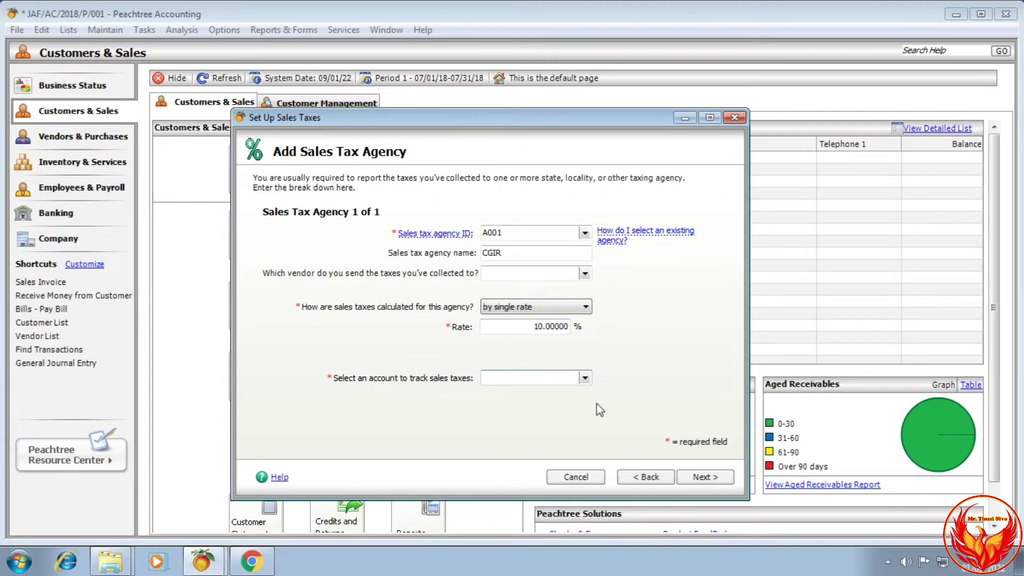
pyautogui.click(585, 378)
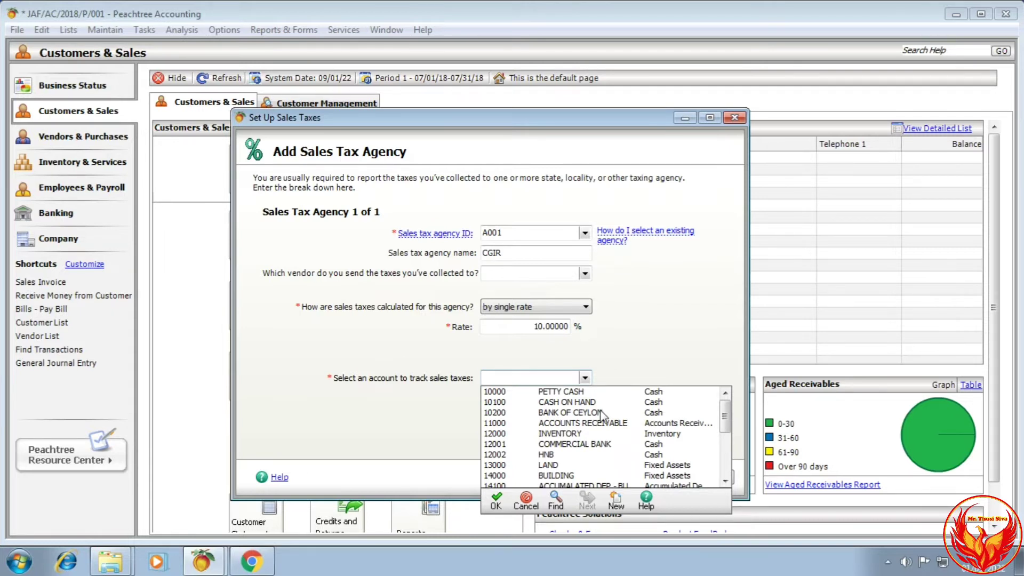
pyautogui.scroll(-4, 600, 421)
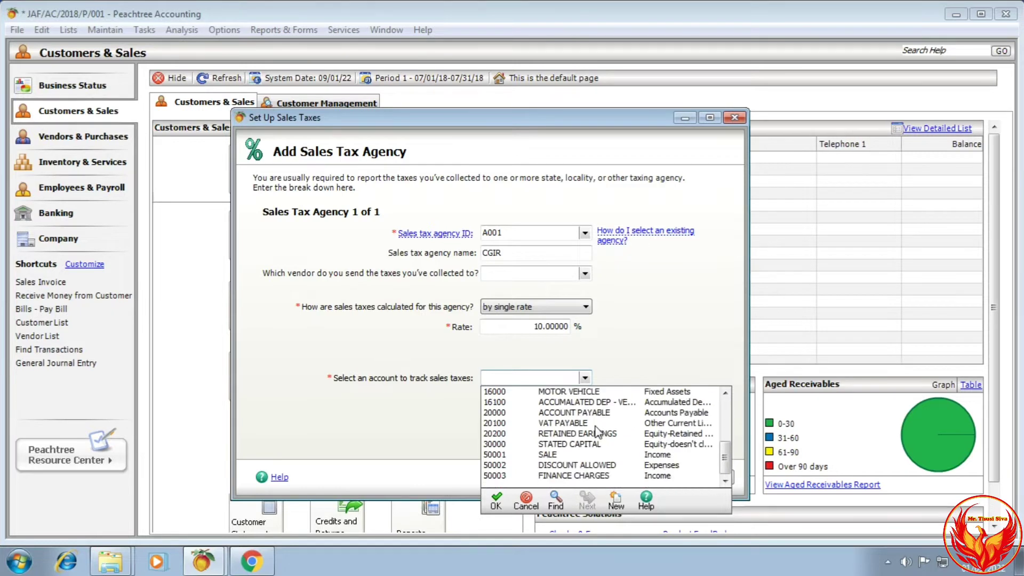
pyautogui.click(558, 424)
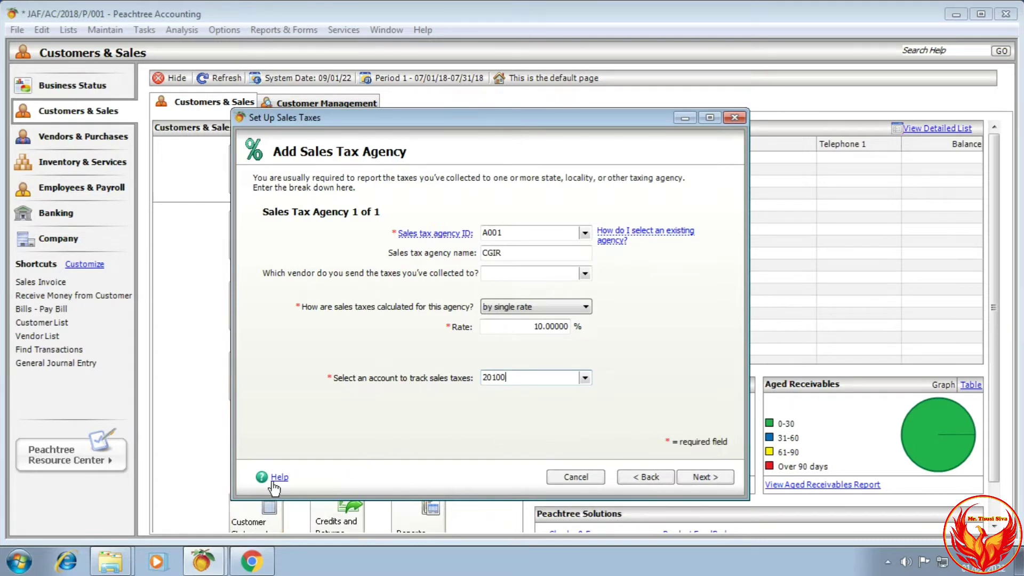
pyautogui.click(700, 478)
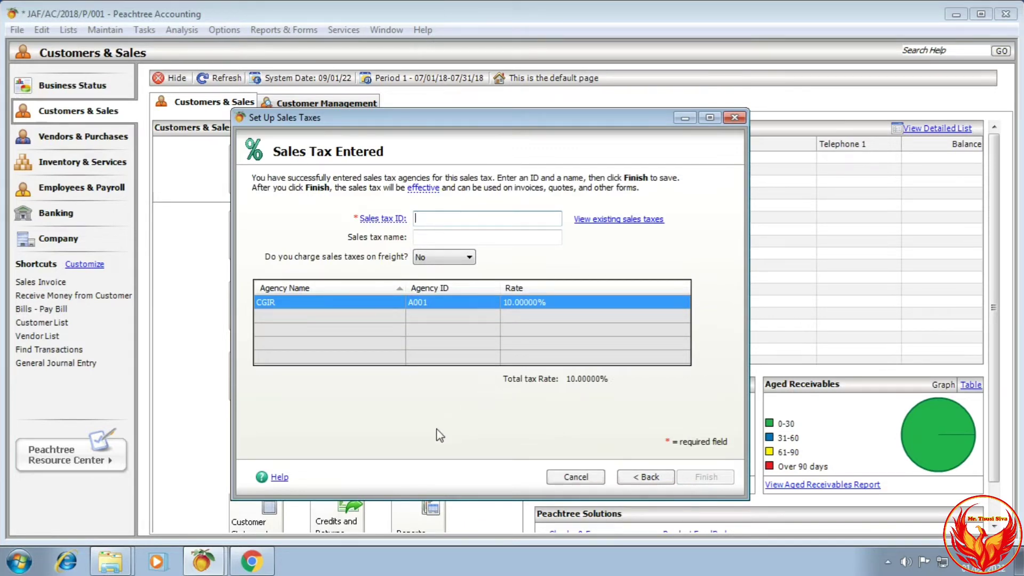
# Give the sales tax the ID T001 and the name VAT STANDARD from SALES TAX.pdf, and save it.
pyautogui.click(252, 560)
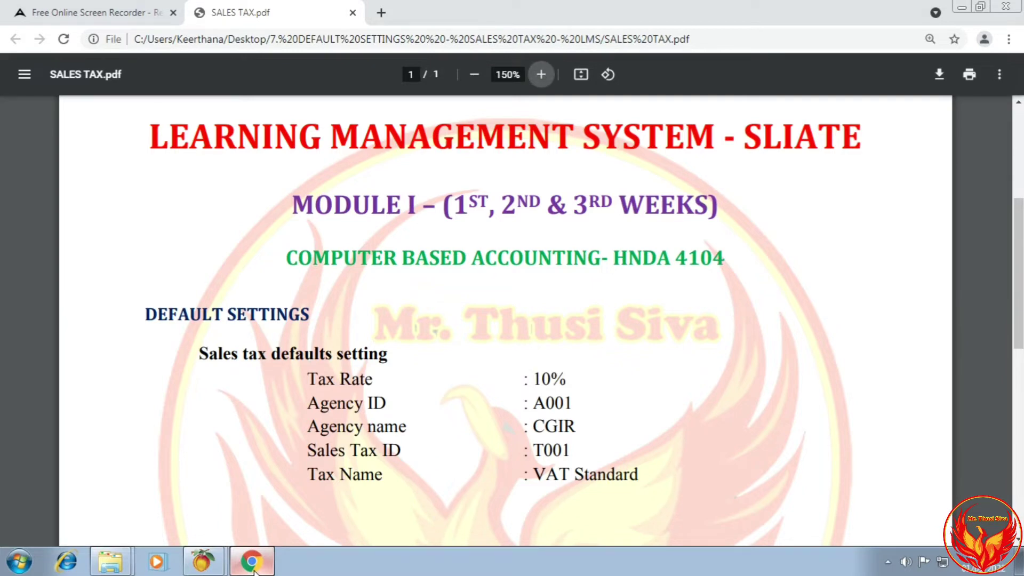
pyautogui.click(254, 565)
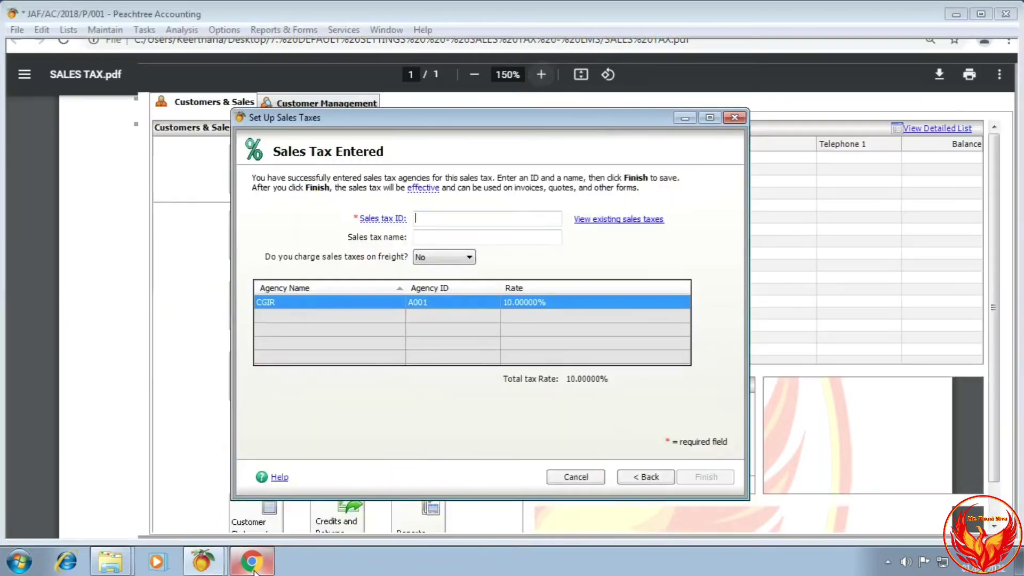
pyautogui.write('T')
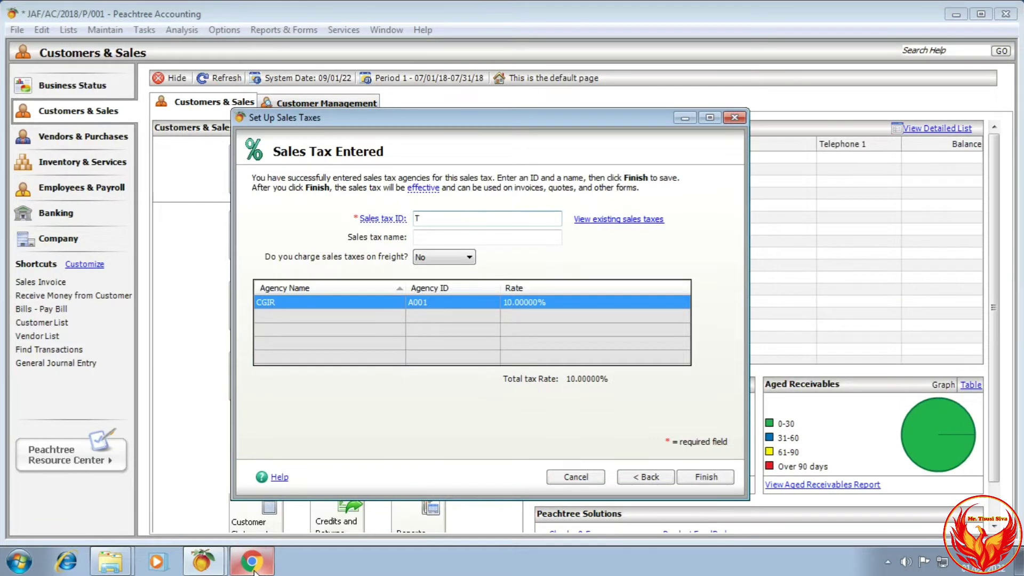
pyautogui.write('001')
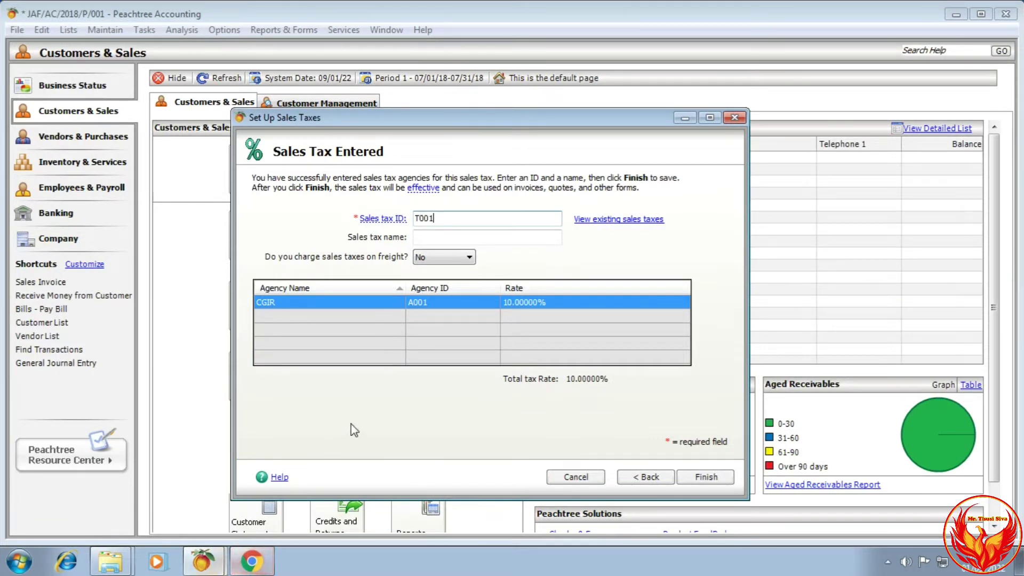
pyautogui.click(484, 237)
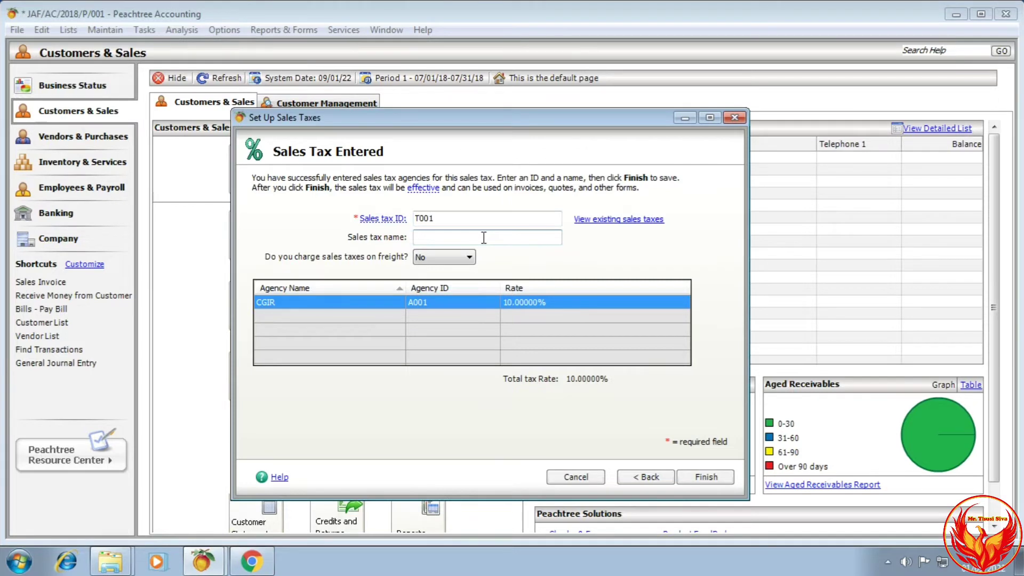
pyautogui.click(265, 570)
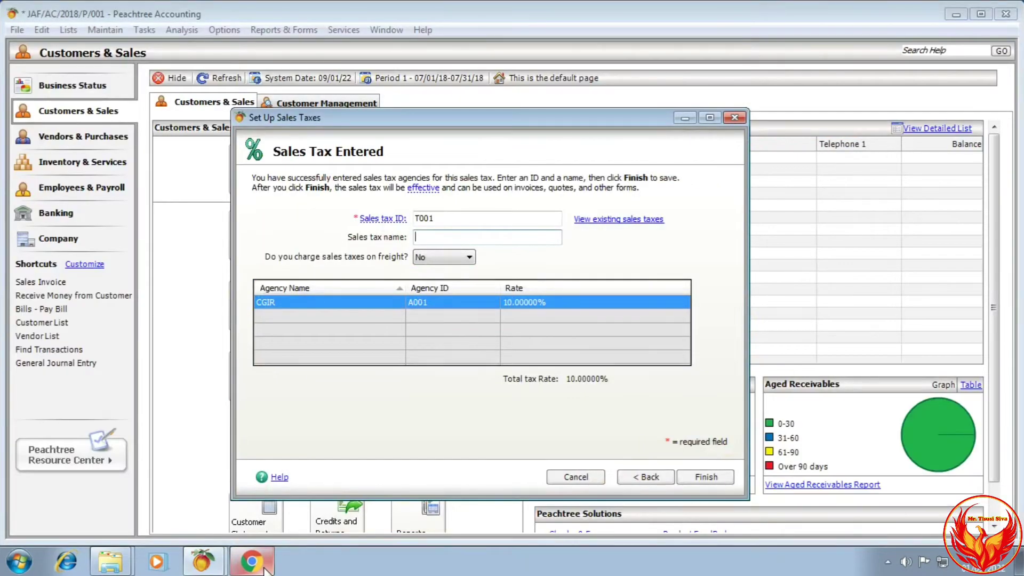
pyautogui.write('VAT STANDARD')
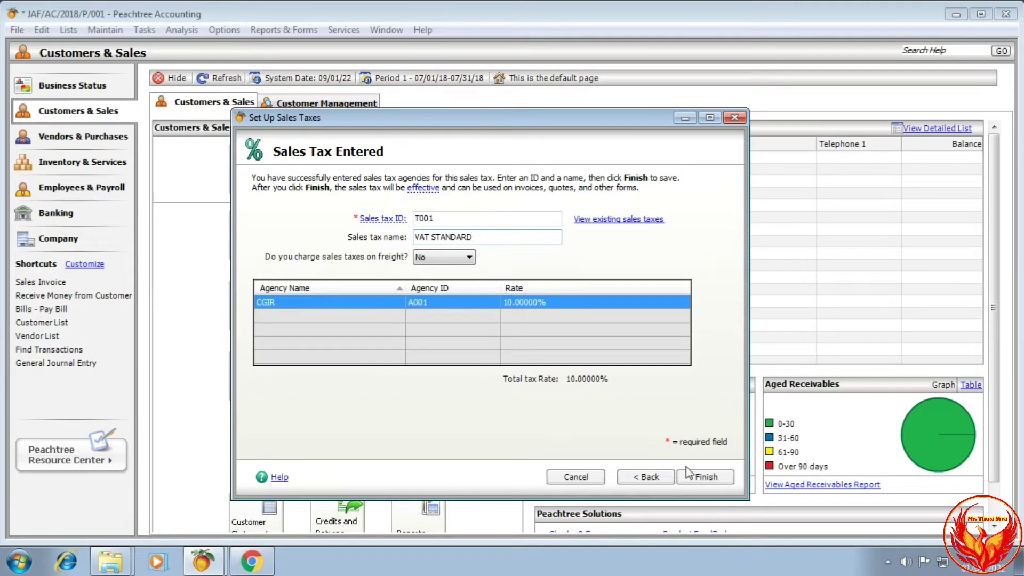
pyautogui.click(705, 478)
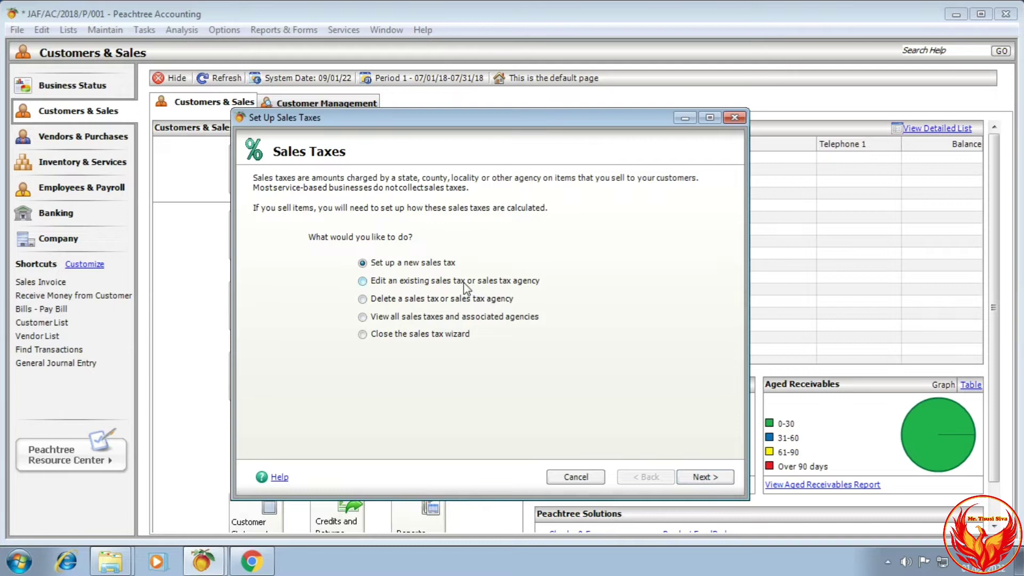
# Review the list of existing sales taxes and agencies available for editing, and exit the sales tax wizard.
pyautogui.click(436, 281)
pyautogui.click(702, 476)
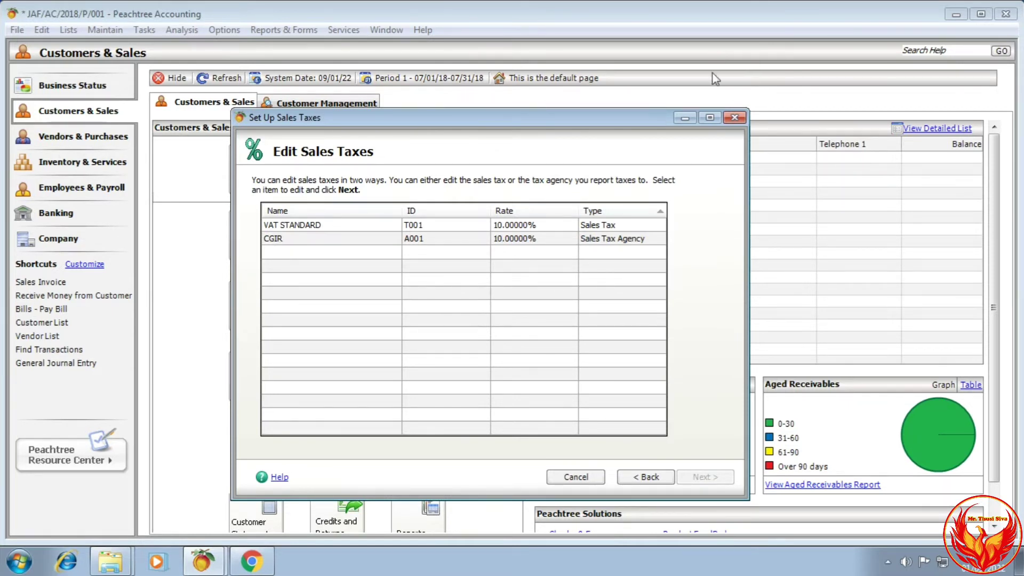
pyautogui.click(734, 118)
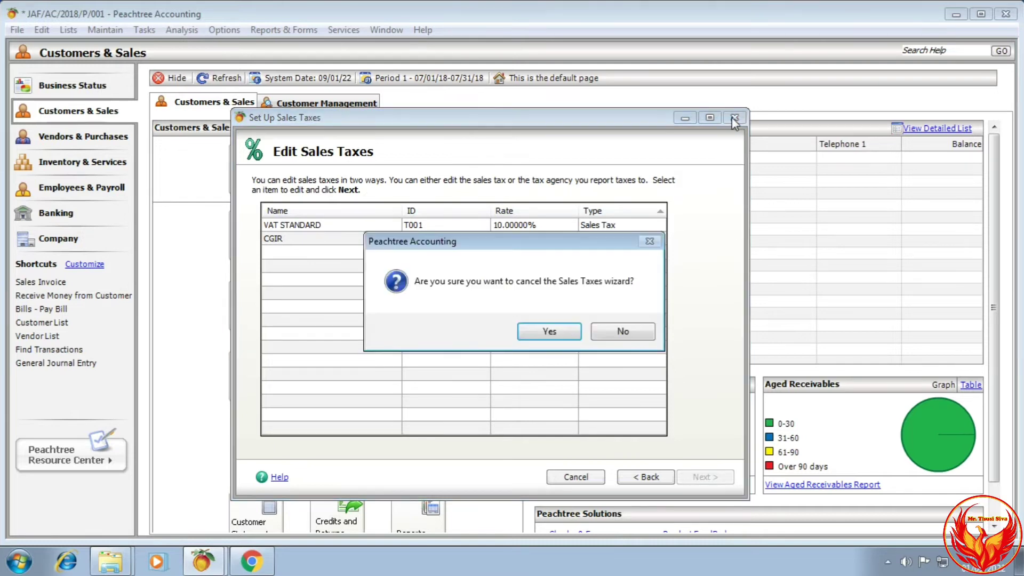
pyautogui.click(549, 331)
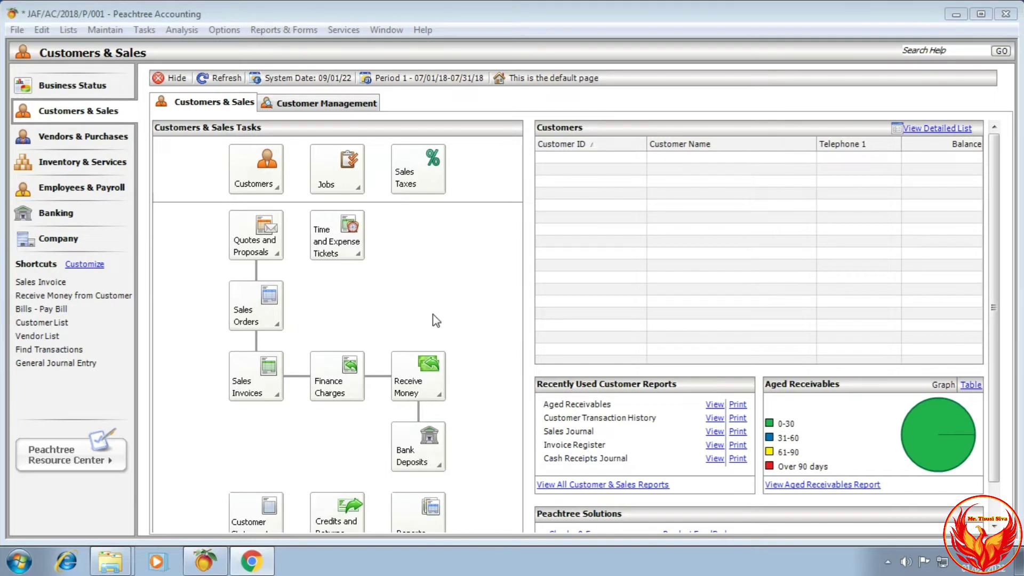
pyautogui.click(107, 30)
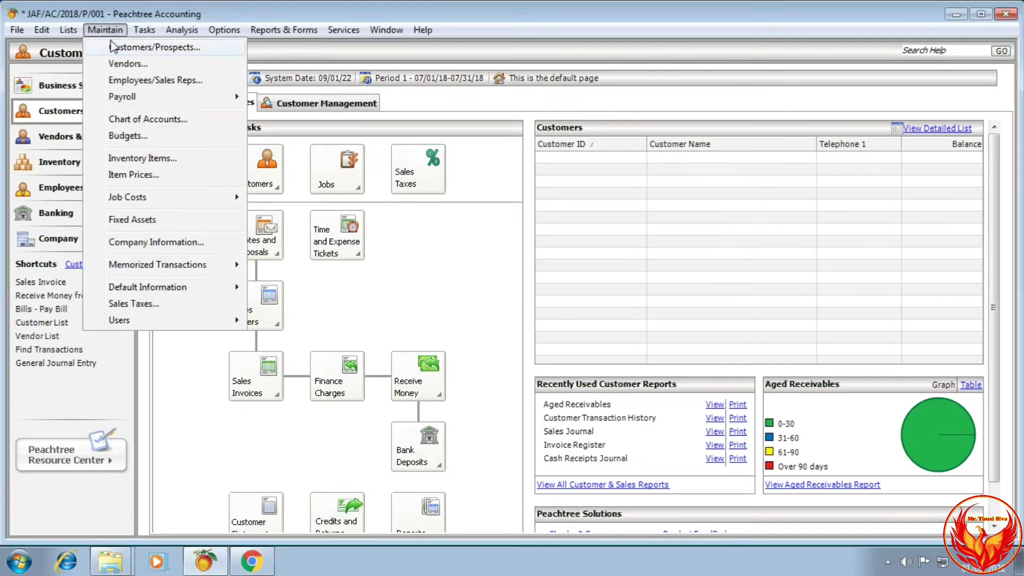
pyautogui.click(143, 304)
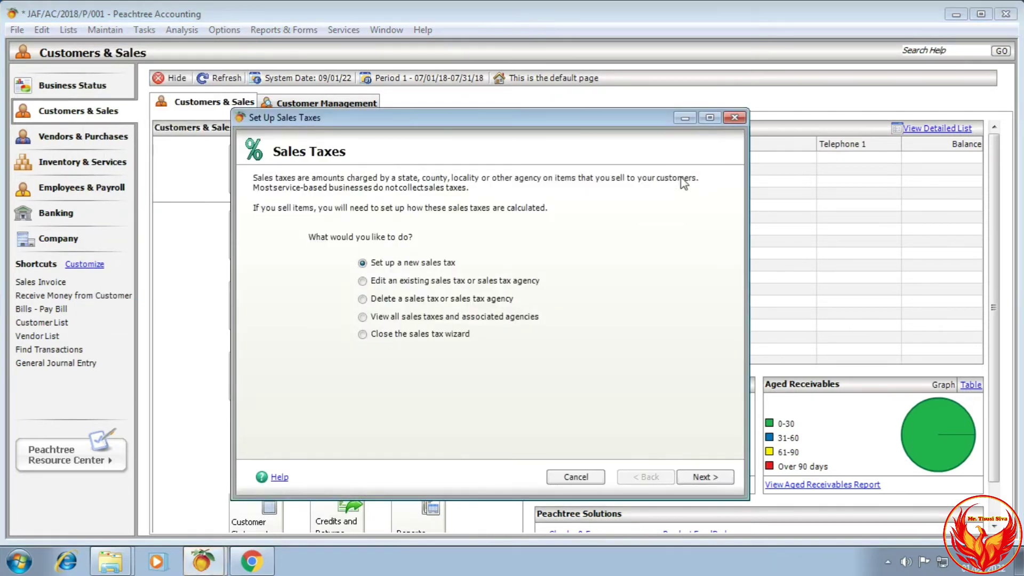
pyautogui.click(734, 118)
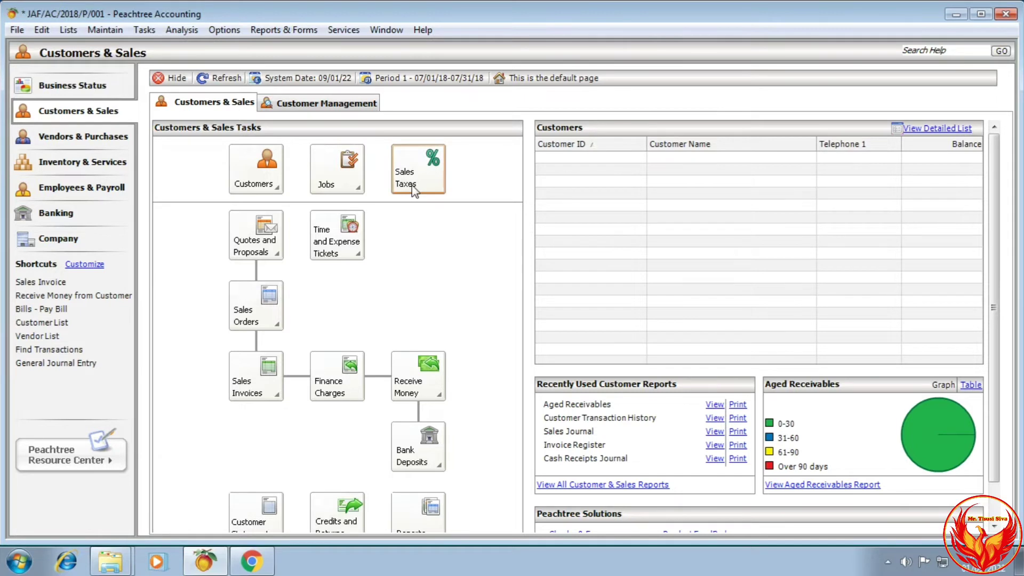
# Start a new sales tax with a total rate of 10%, as listed in SALES TAX.pdf, made up of one individual rate.
pyautogui.click(430, 190)
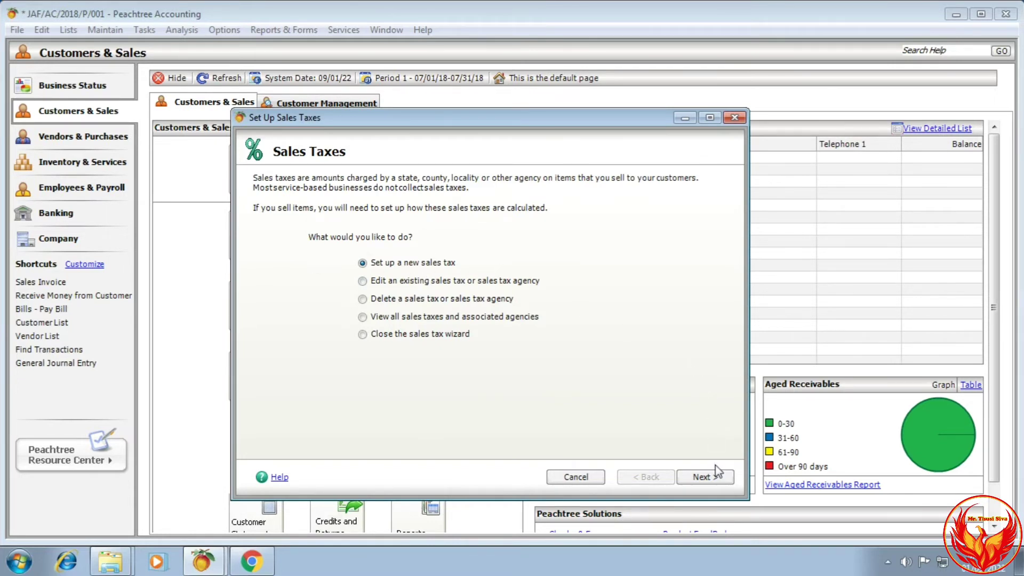
pyautogui.click(717, 480)
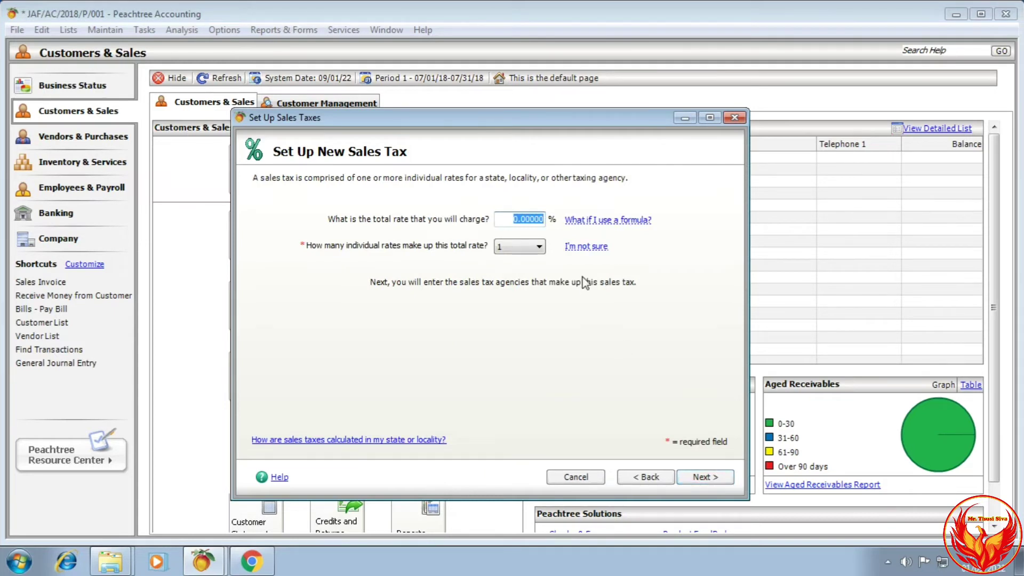
pyautogui.click(261, 561)
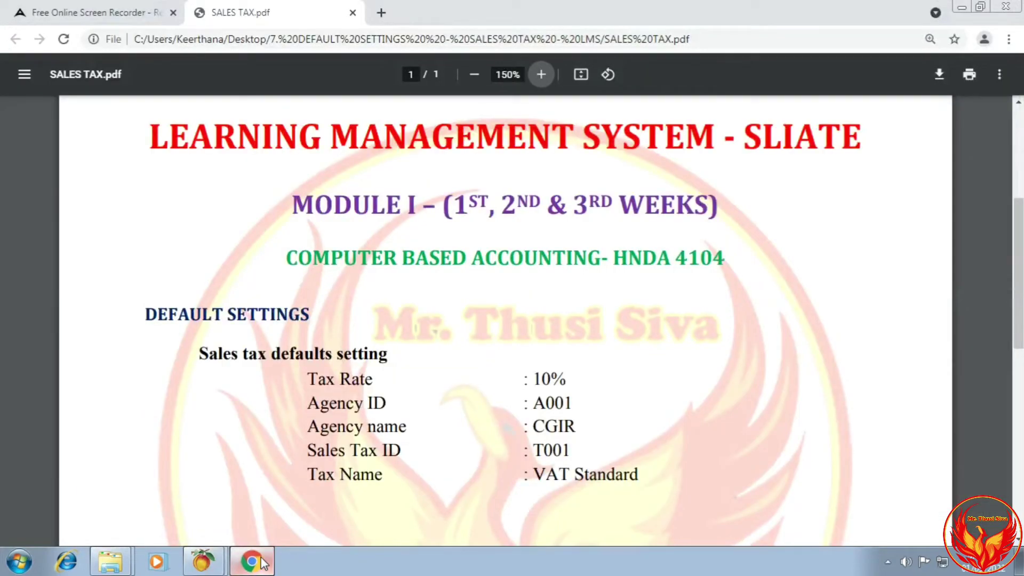
pyautogui.click(262, 561)
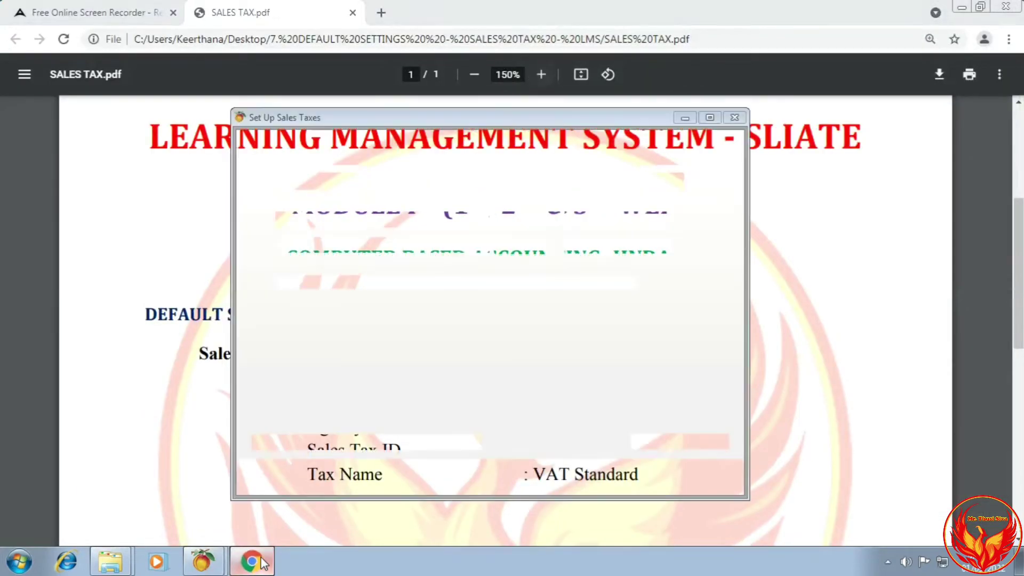
pyautogui.press('BackSpace')
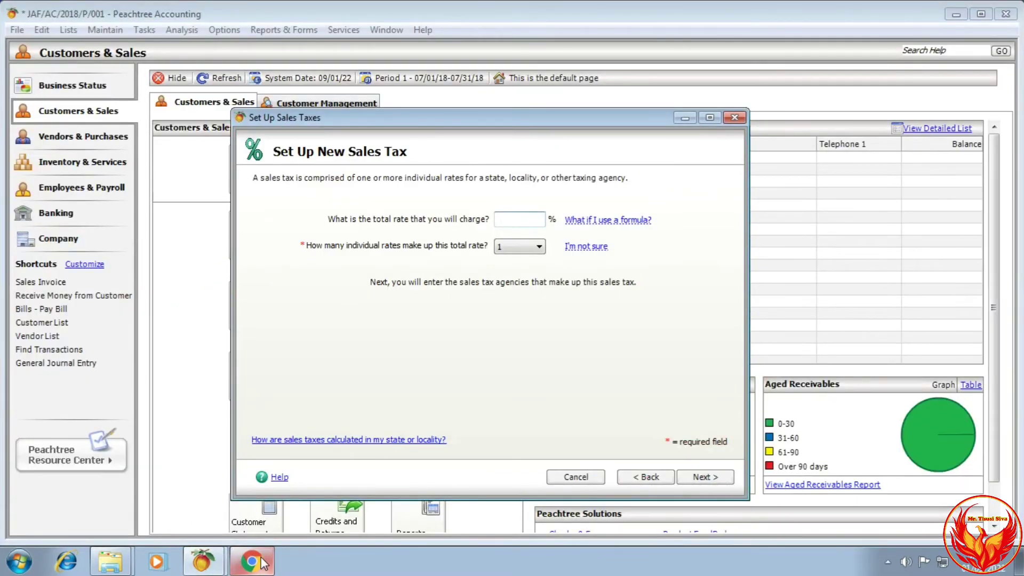
pyautogui.write('10')
pyautogui.press('Tab')
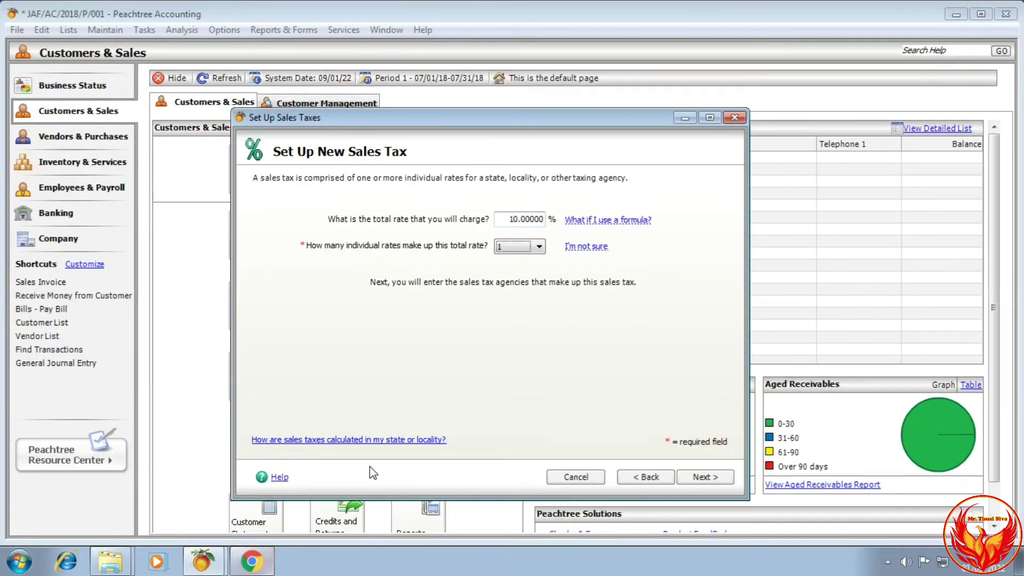
pyautogui.click(700, 486)
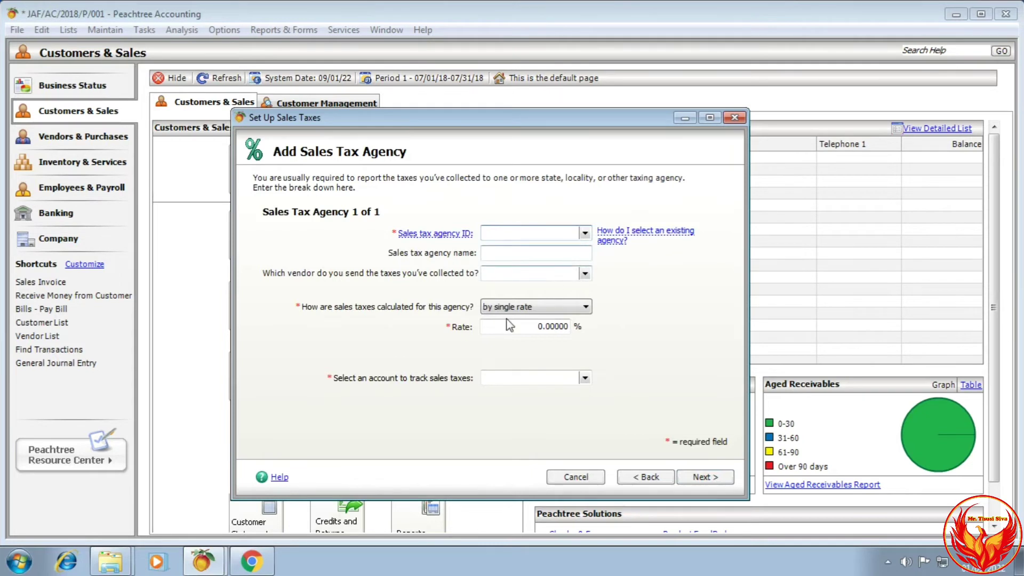
# Use agency ID A001 from SALES TAX.pdf as the new sales tax's agency.
pyautogui.click(261, 564)
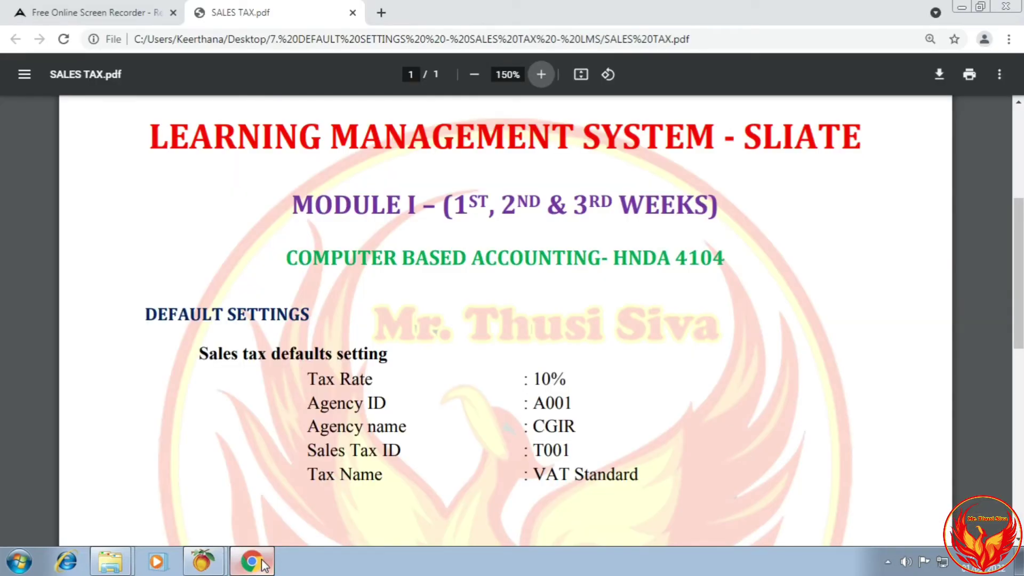
pyautogui.click(250, 561)
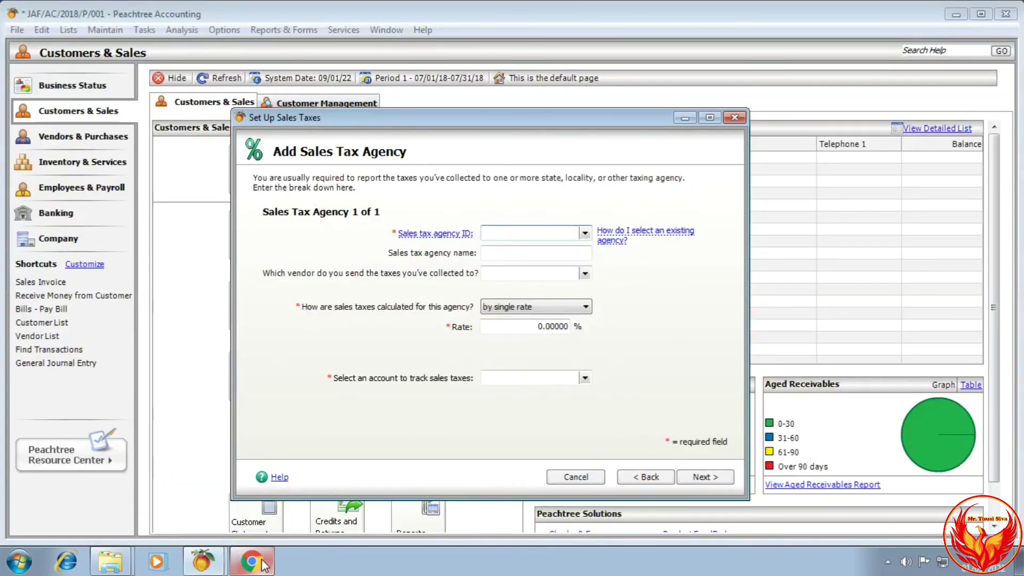
pyautogui.write('A001')
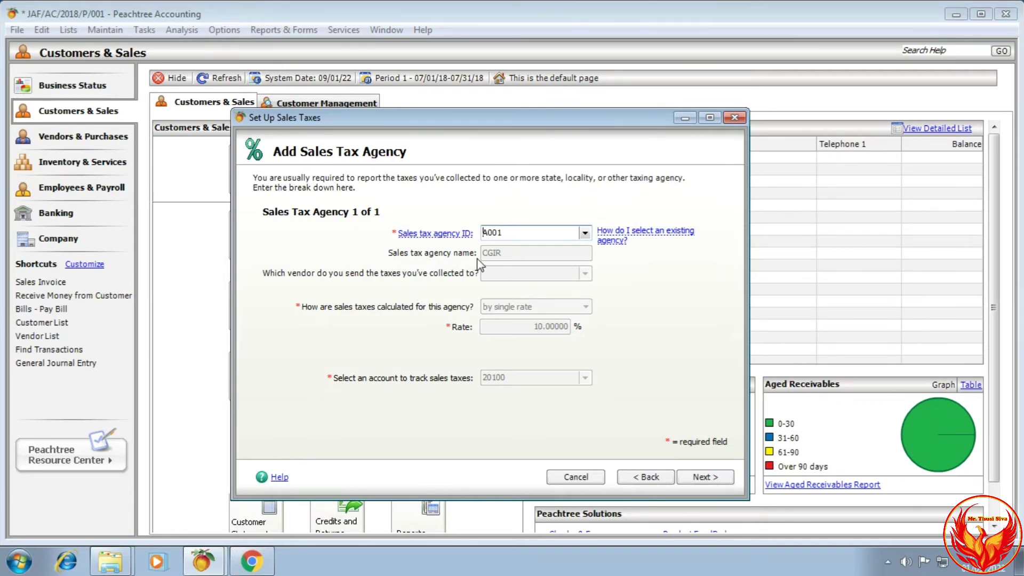
pyautogui.click(252, 561)
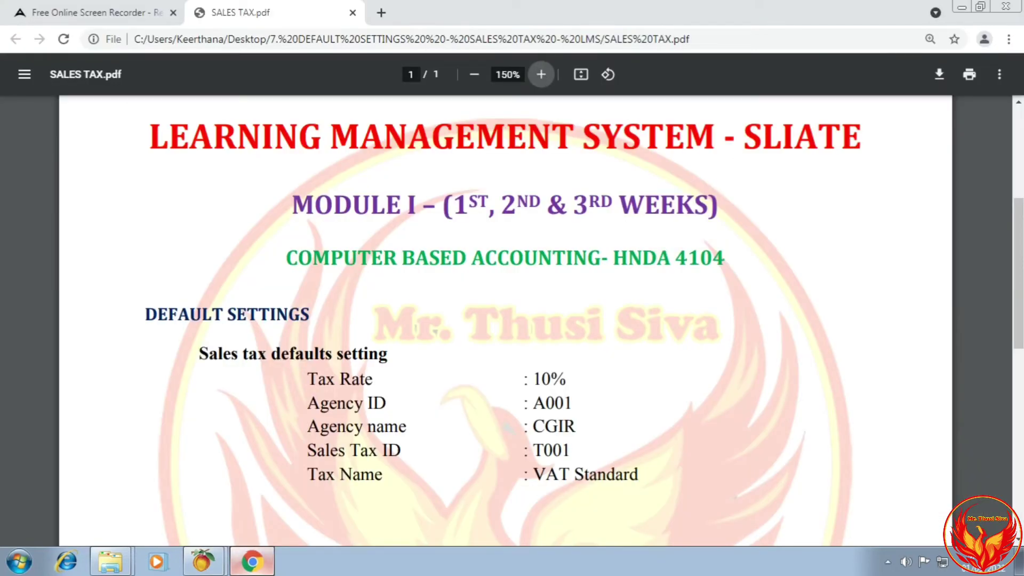
pyautogui.hotkey('alt', 'Tab')
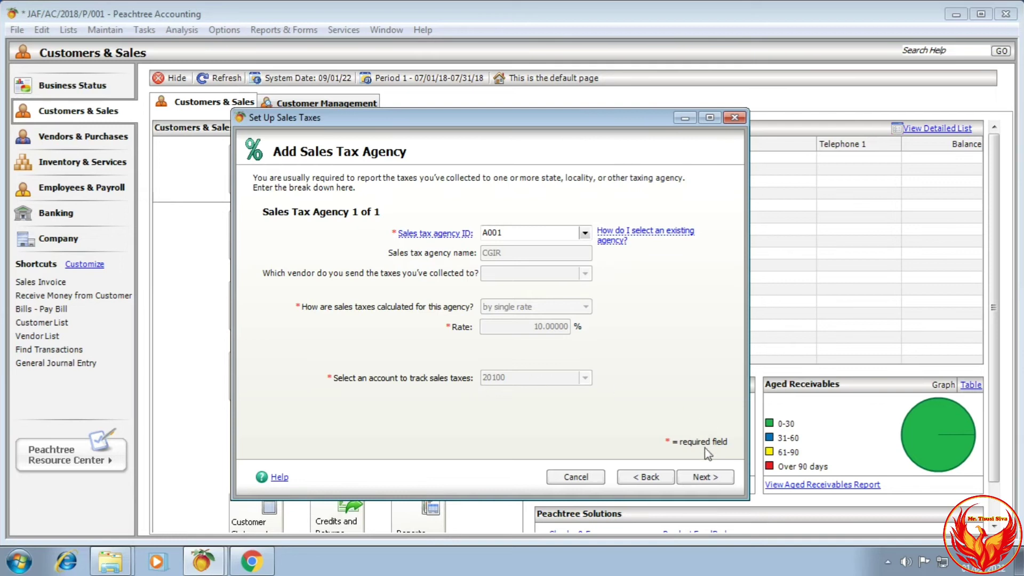
pyautogui.click(718, 483)
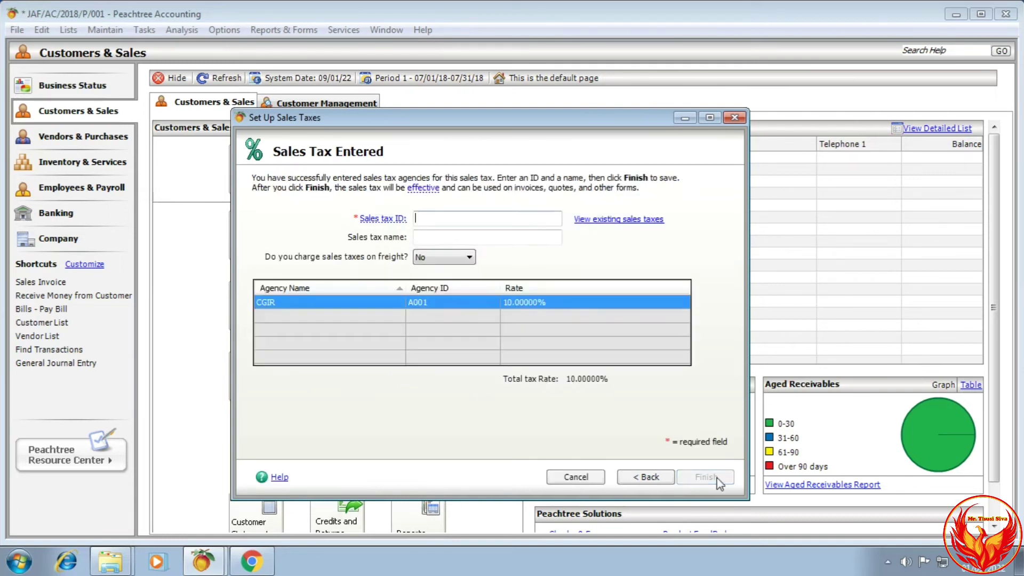
# Enter the sales tax ID T001 and name VAT STANDARD from SALES TAX.pdf, and close the wizard without saving the record.
pyautogui.click(452, 218)
pyautogui.click(251, 561)
pyautogui.write('T001')
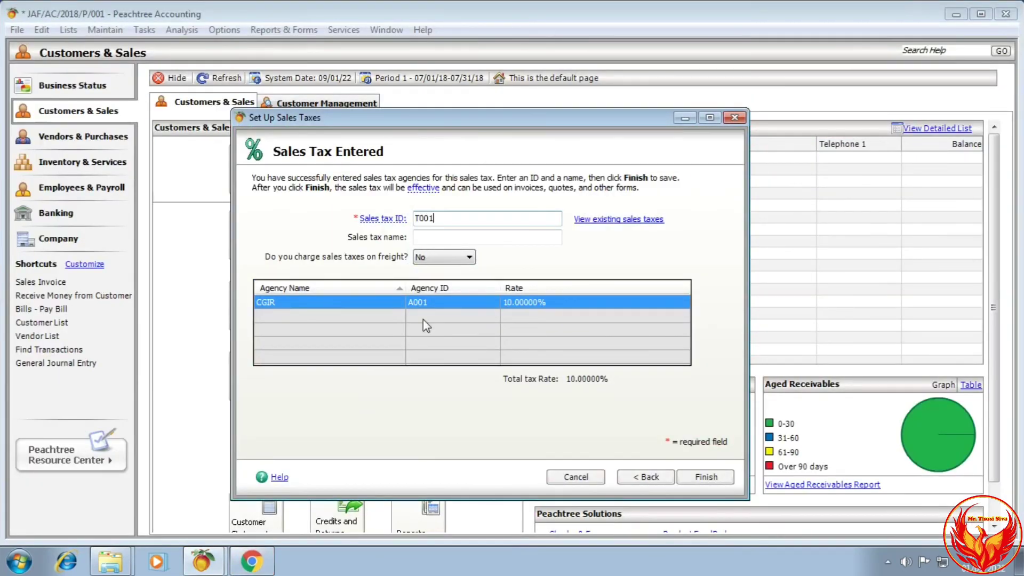
pyautogui.click(442, 236)
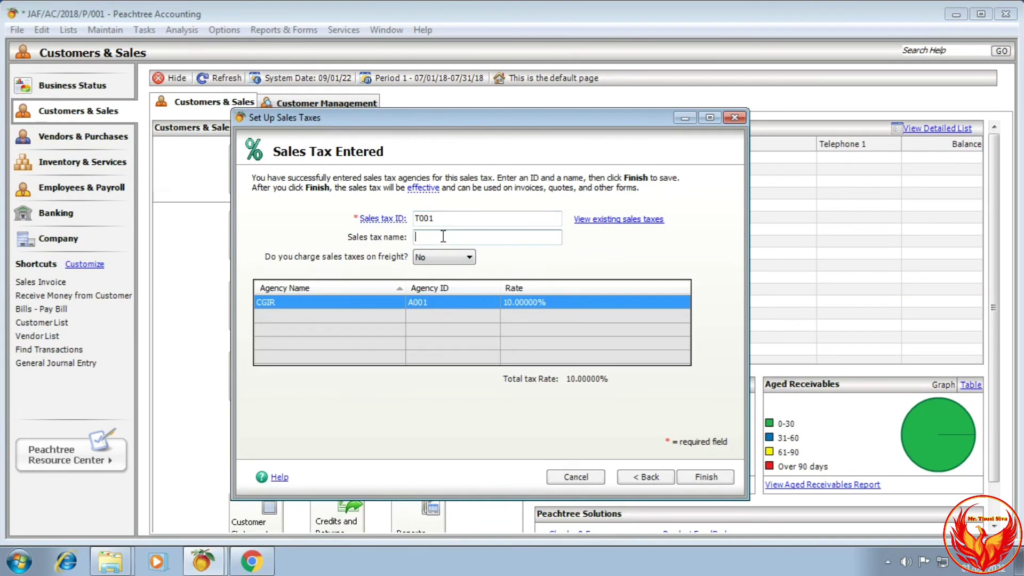
pyautogui.click(248, 562)
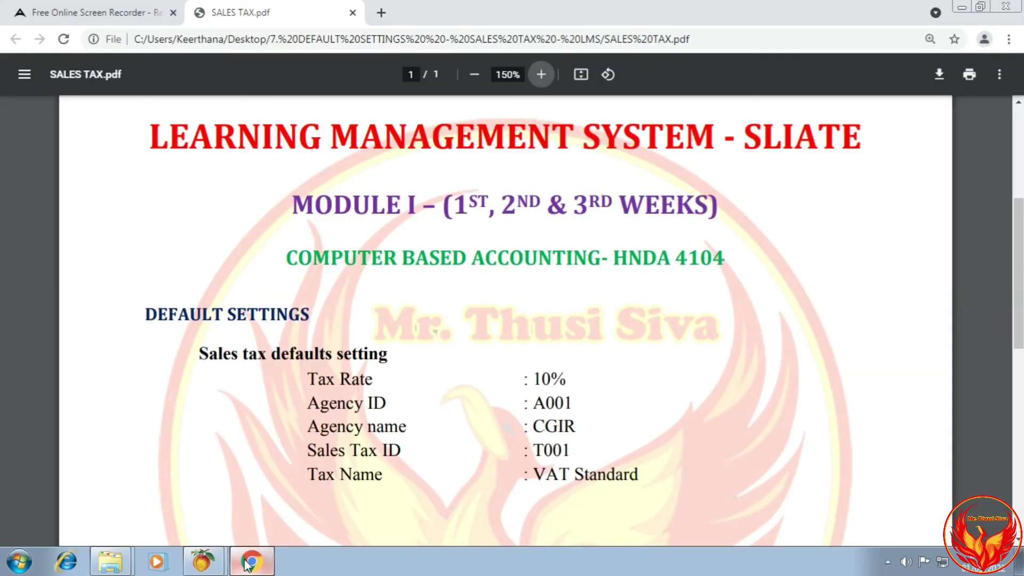
pyautogui.click(248, 562)
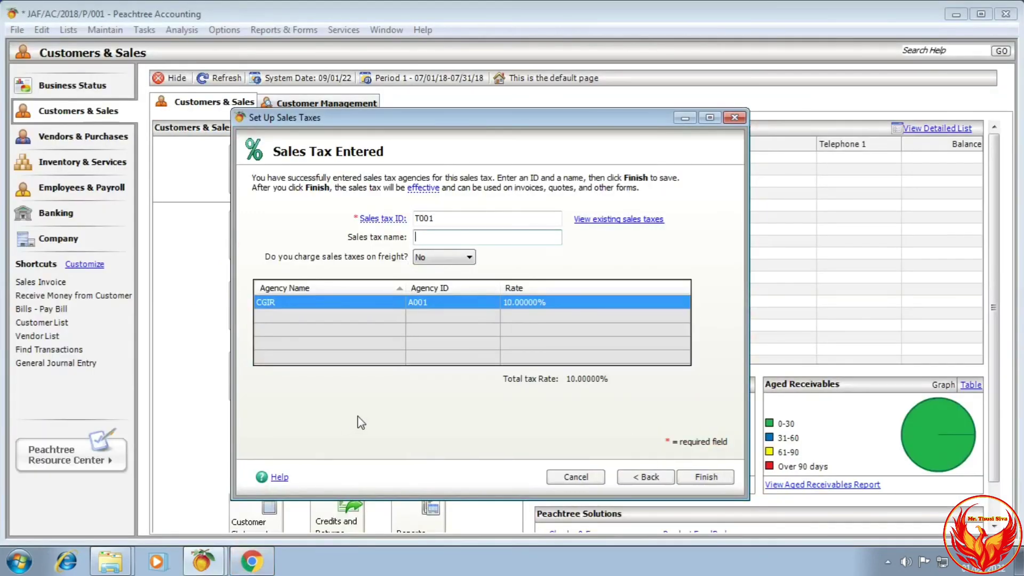
pyautogui.write('VAT STANDARD')
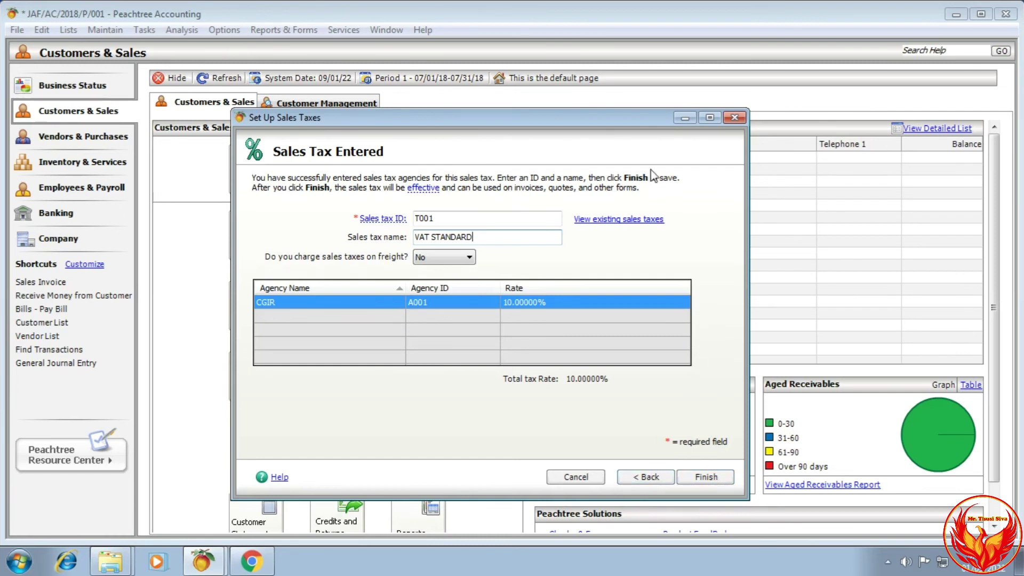
pyautogui.click(733, 117)
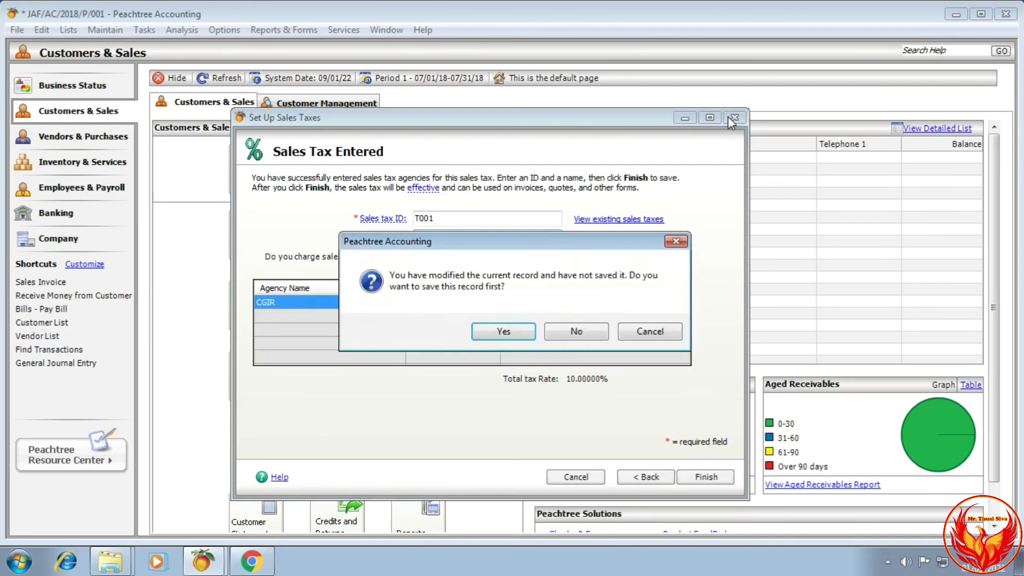
pyautogui.click(583, 333)
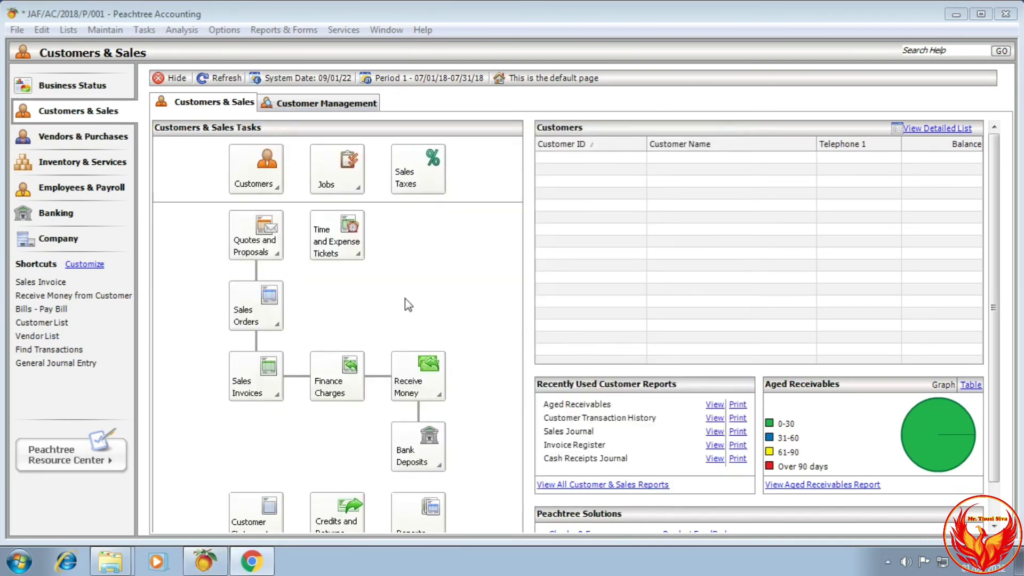
# Open the existing VAT STANDARD sales tax for editing, examine its CGIR agency's settings, and close the agency details without changes.
pyautogui.click(425, 188)
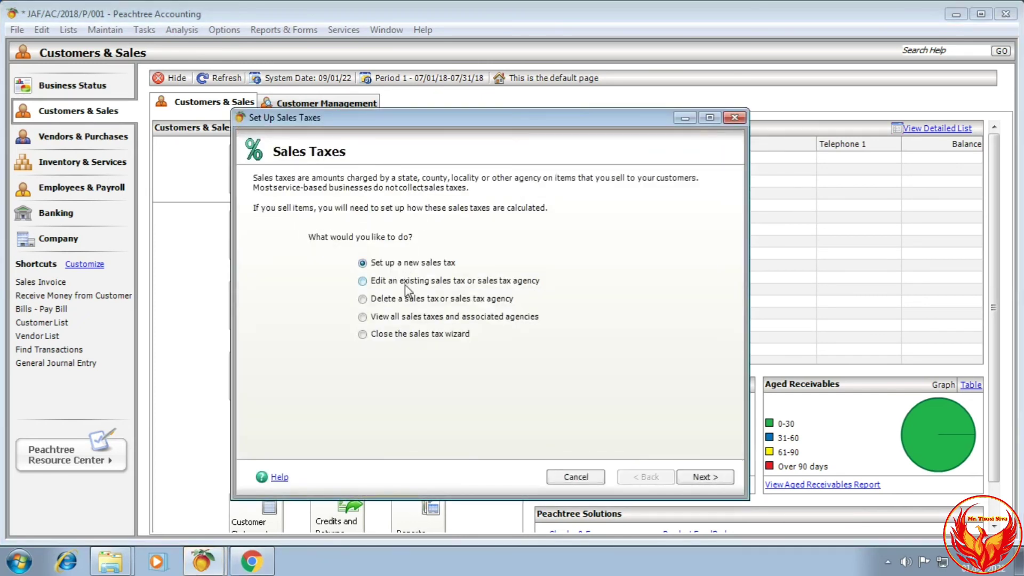
pyautogui.click(404, 283)
pyautogui.click(703, 477)
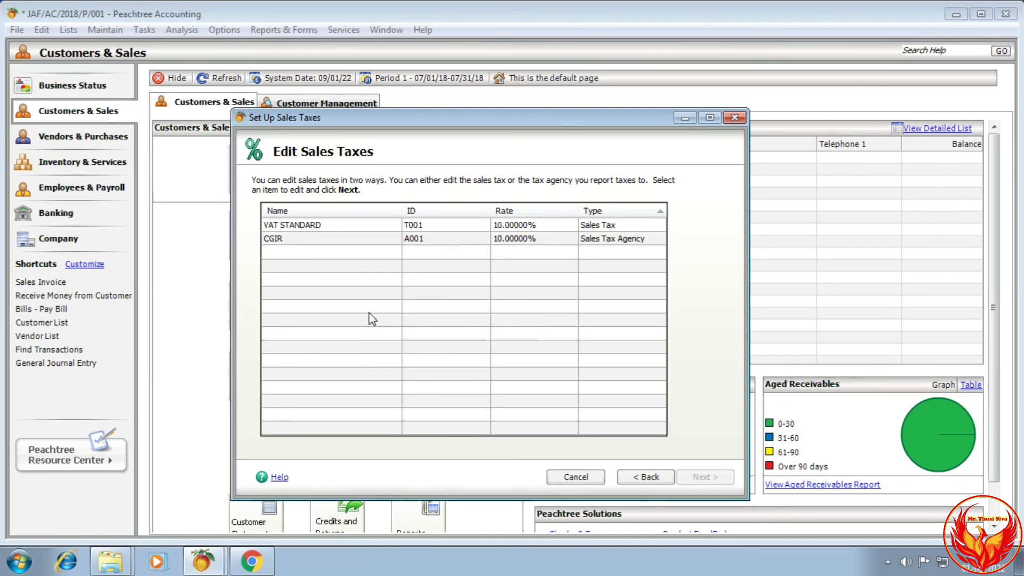
pyautogui.click(354, 227)
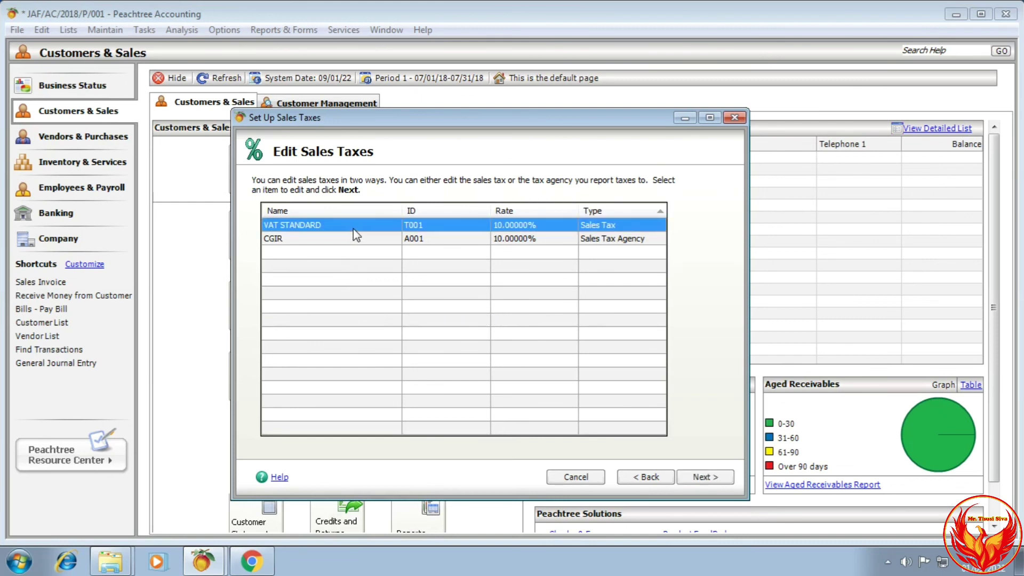
pyautogui.click(707, 477)
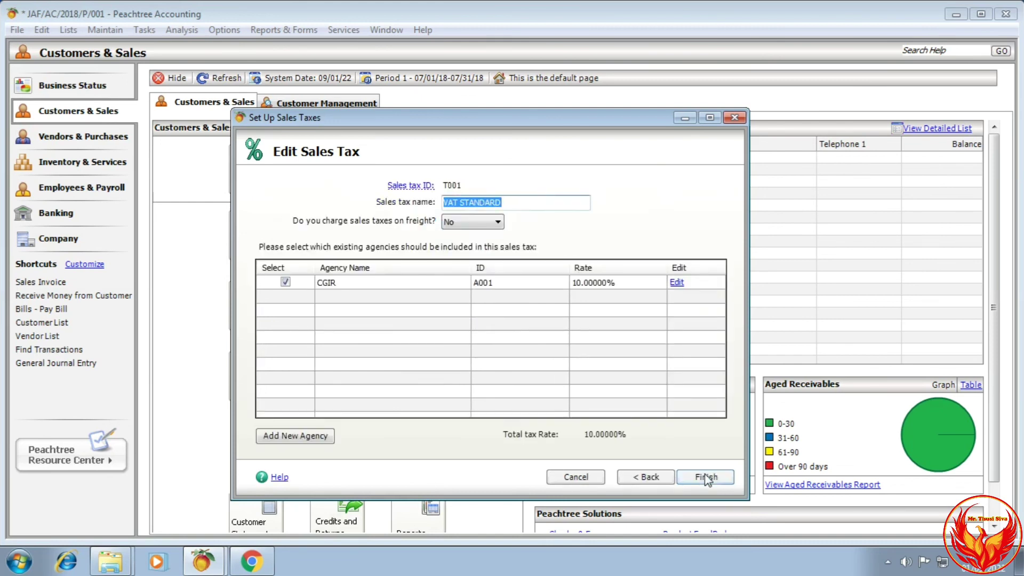
pyautogui.click(676, 284)
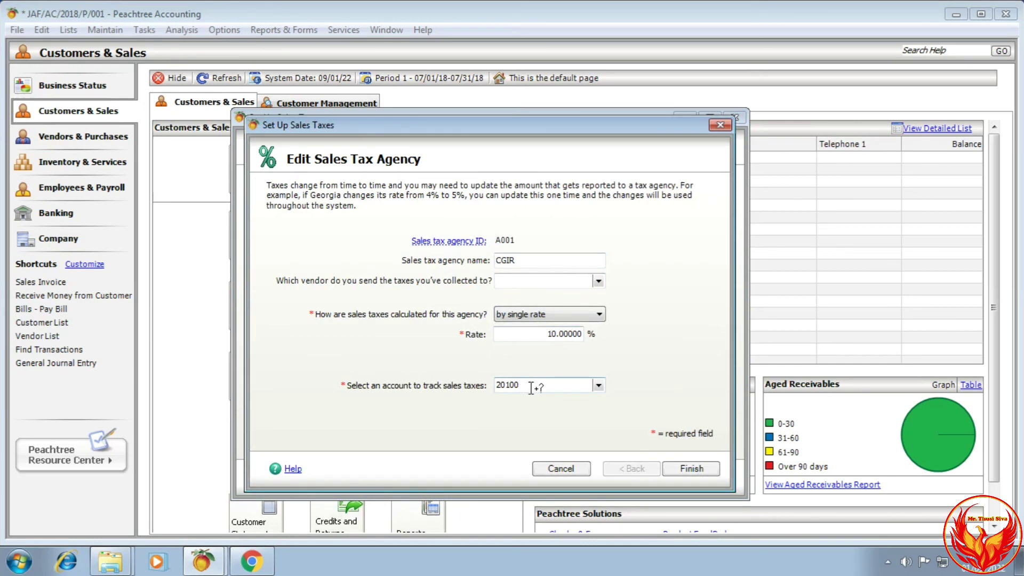
pyautogui.click(724, 127)
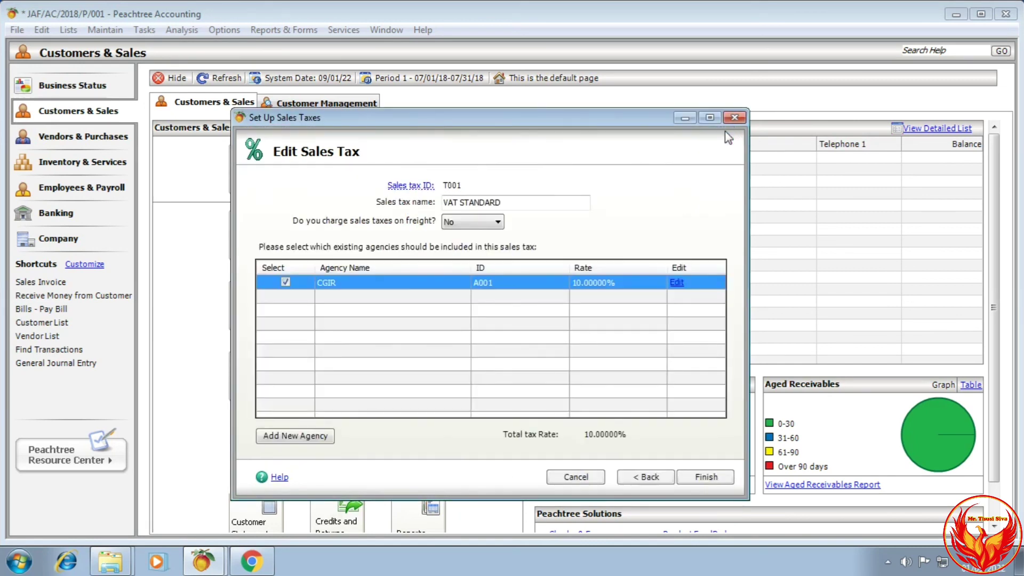